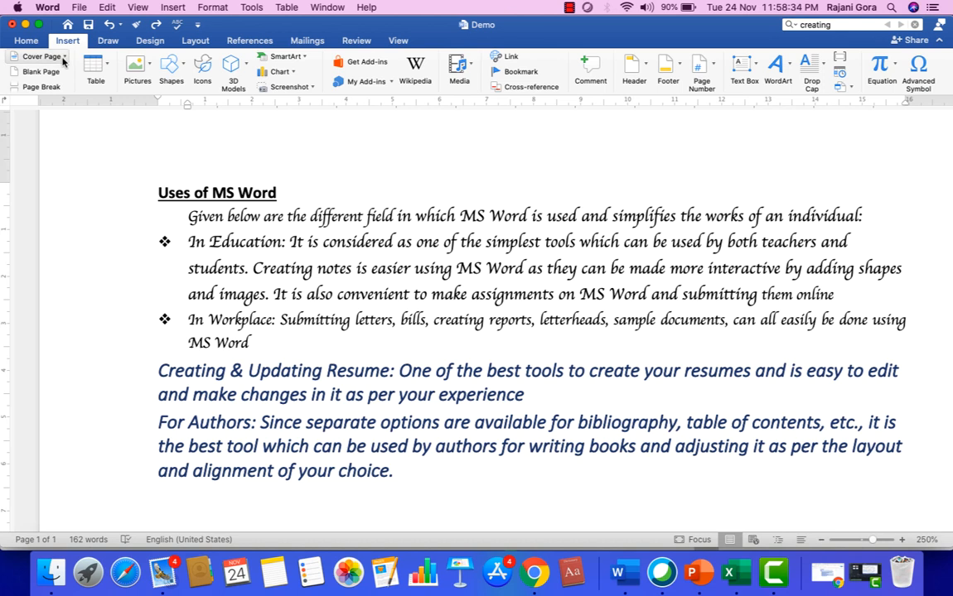
Insert the built-in Feathered cover page into the document.
left_click(64, 57)
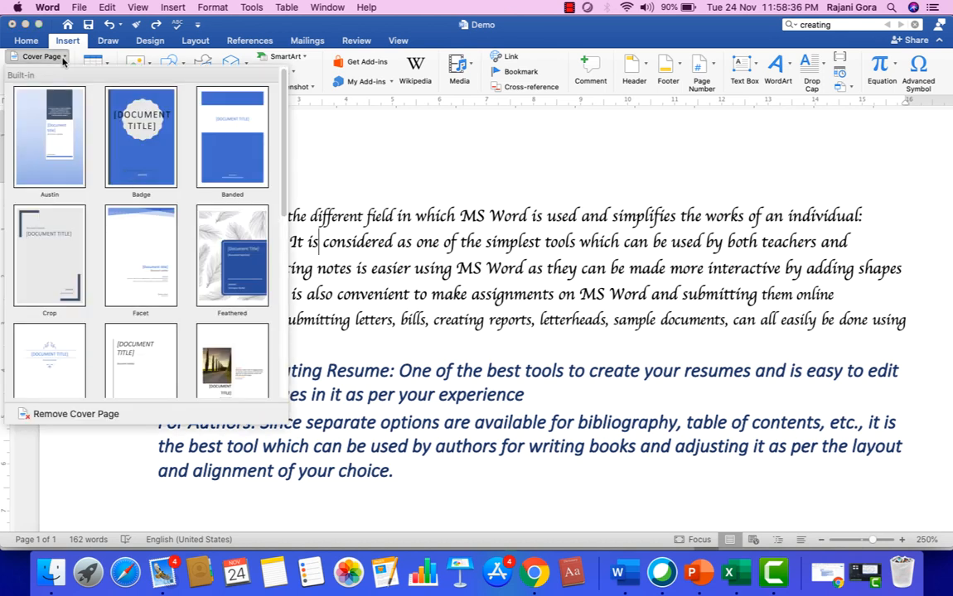
scroll(183, 255, "down", 3)
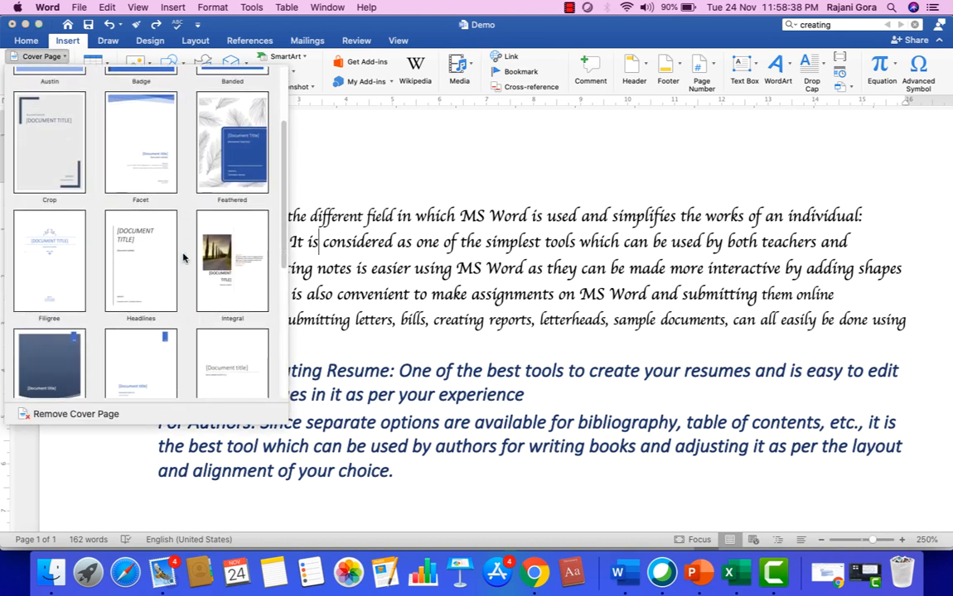
scroll(183, 258, "down", 5)
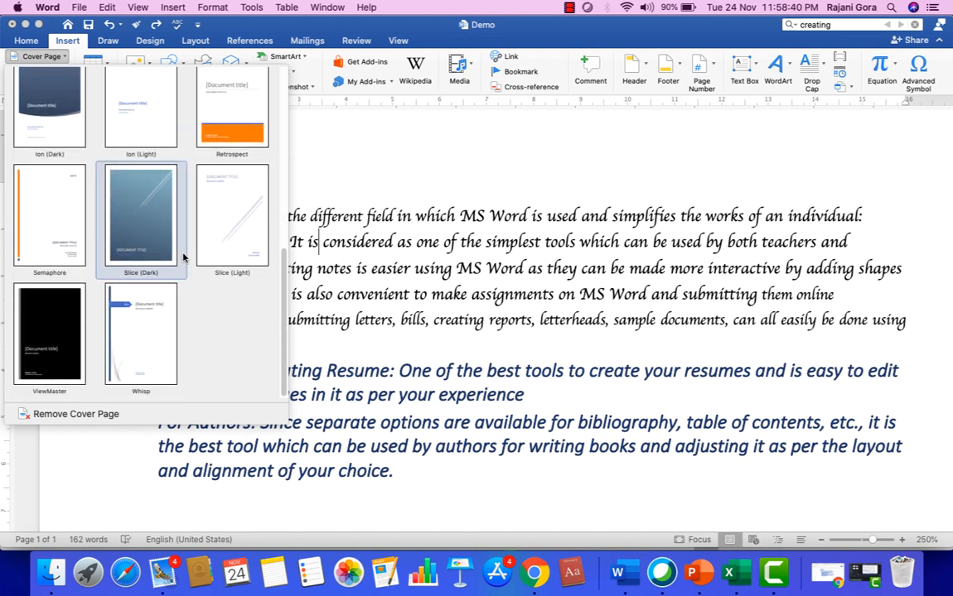
scroll(183, 257, "up", 2)
scroll(183, 258, "up", 5)
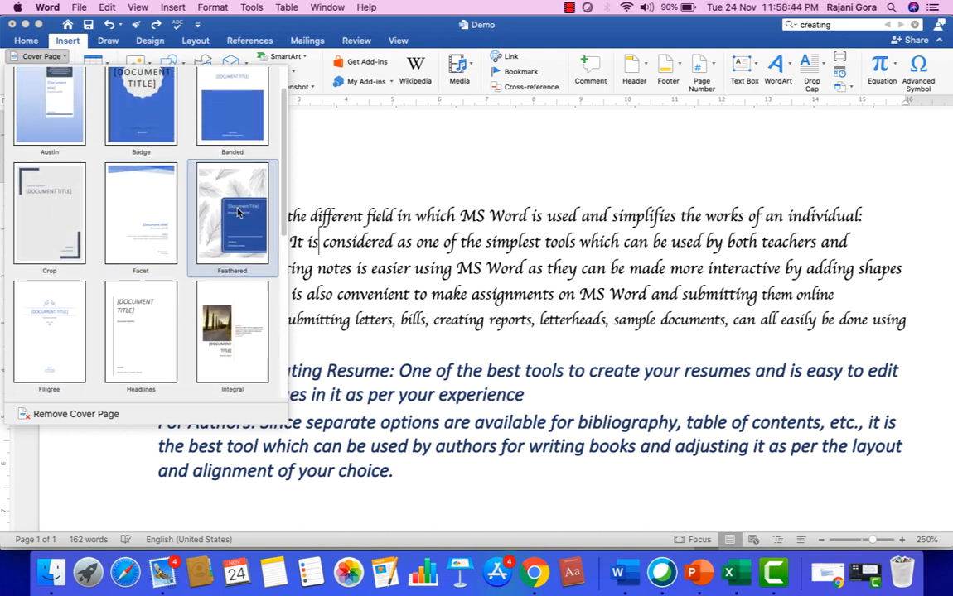
left_click(238, 212)
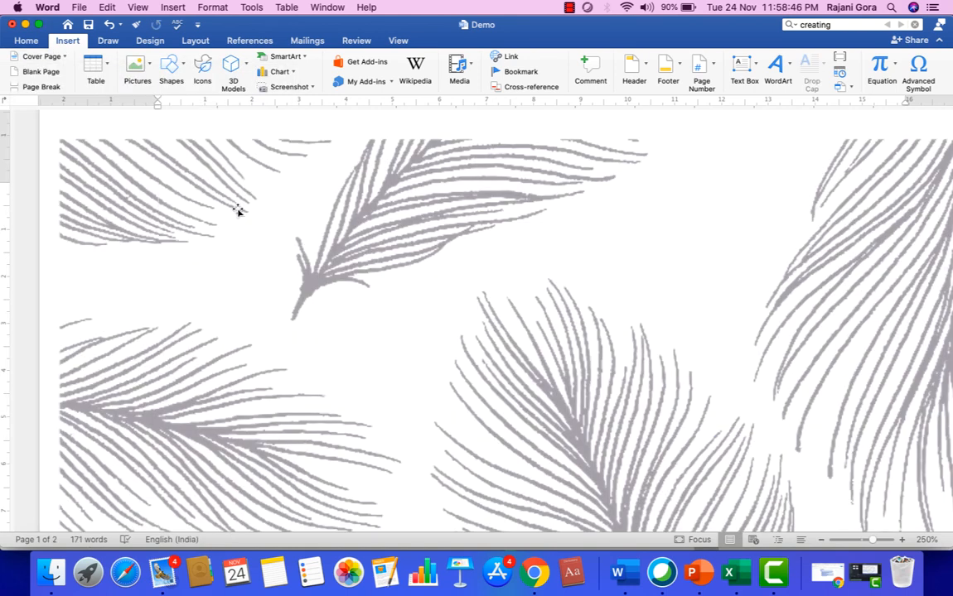
Examine the cover page's title, subtitle, author and company name fields and the text page that follows it.
scroll(381, 260, "down", 10)
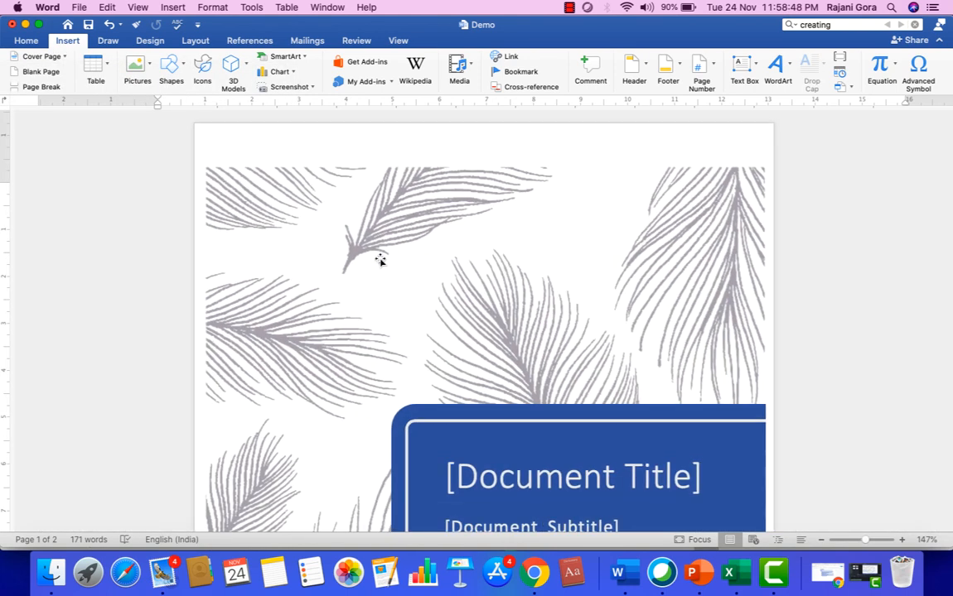
scroll(380, 260, "down", 5)
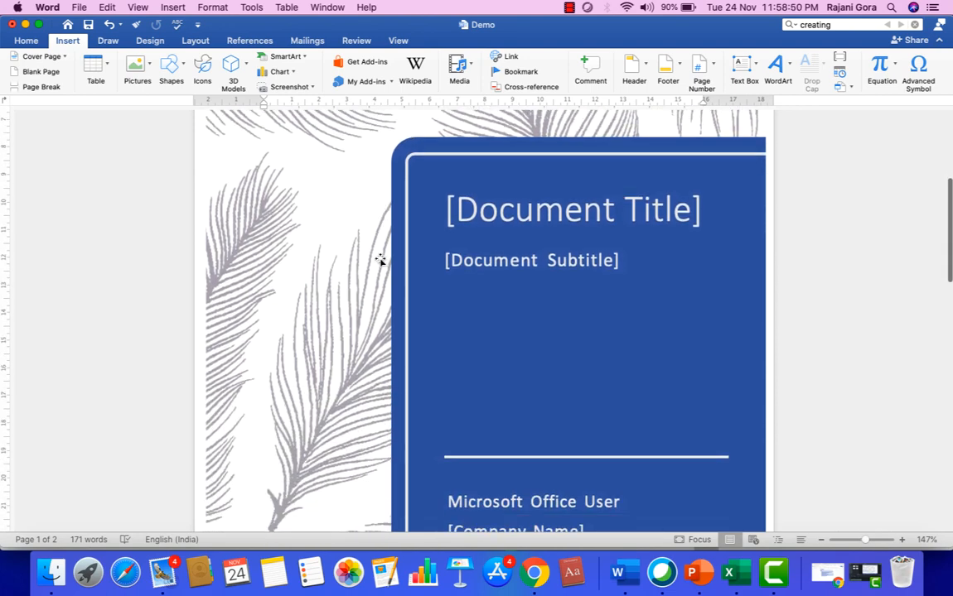
scroll(380, 261, "down", 2)
scroll(380, 262, "up", 2)
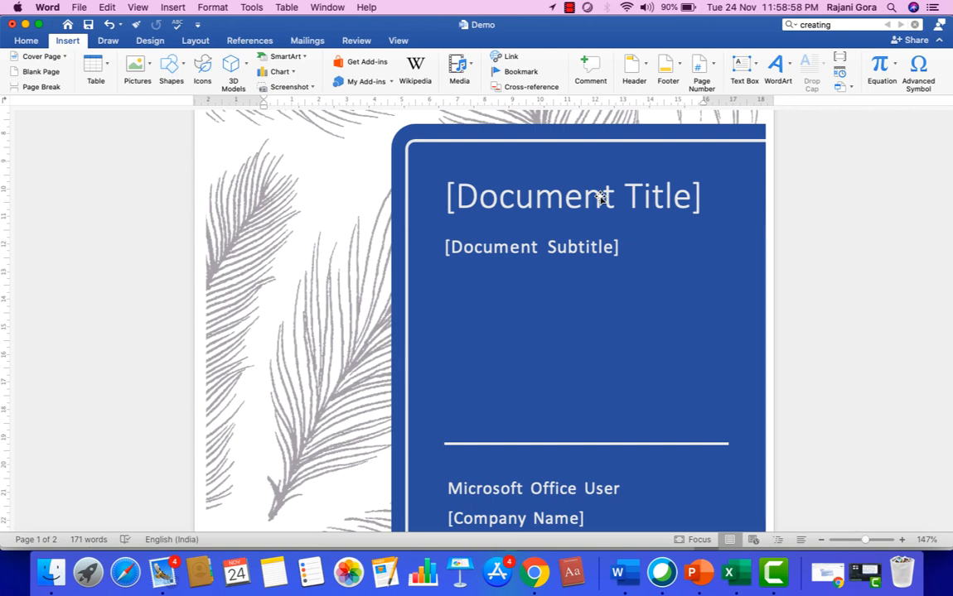
scroll(602, 197, "down", 2)
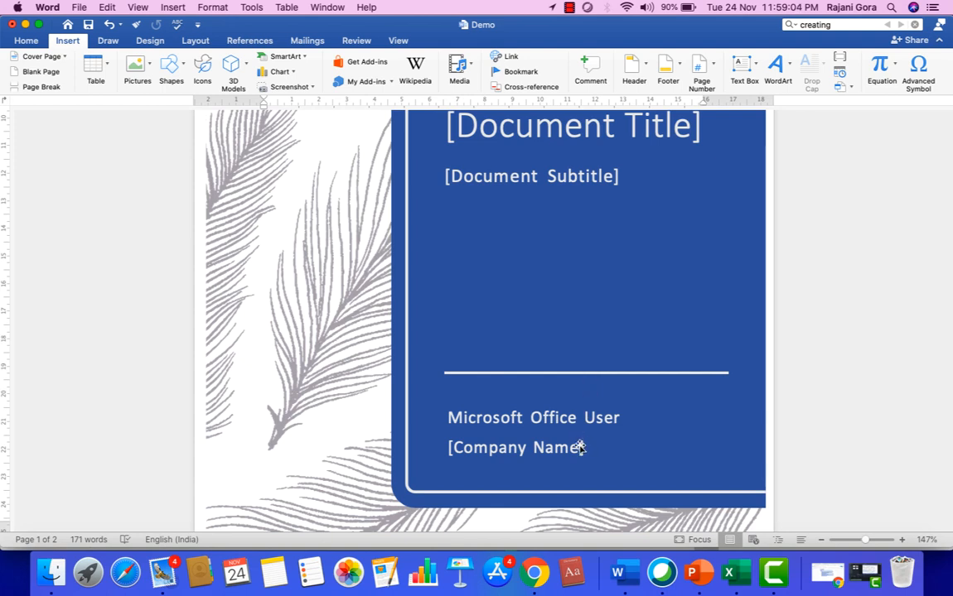
scroll(580, 446, "down", 3)
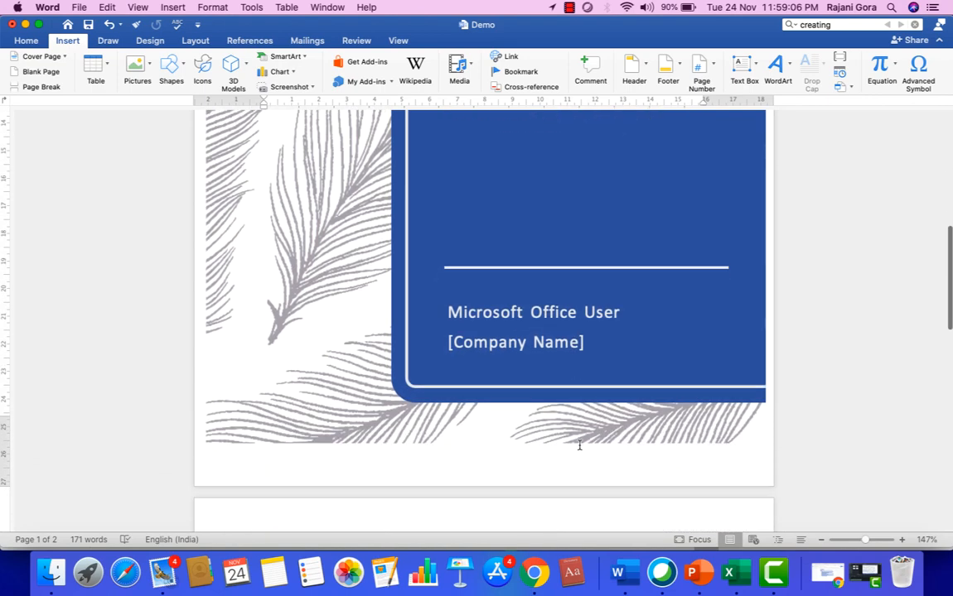
scroll(579, 445, "down", 5)
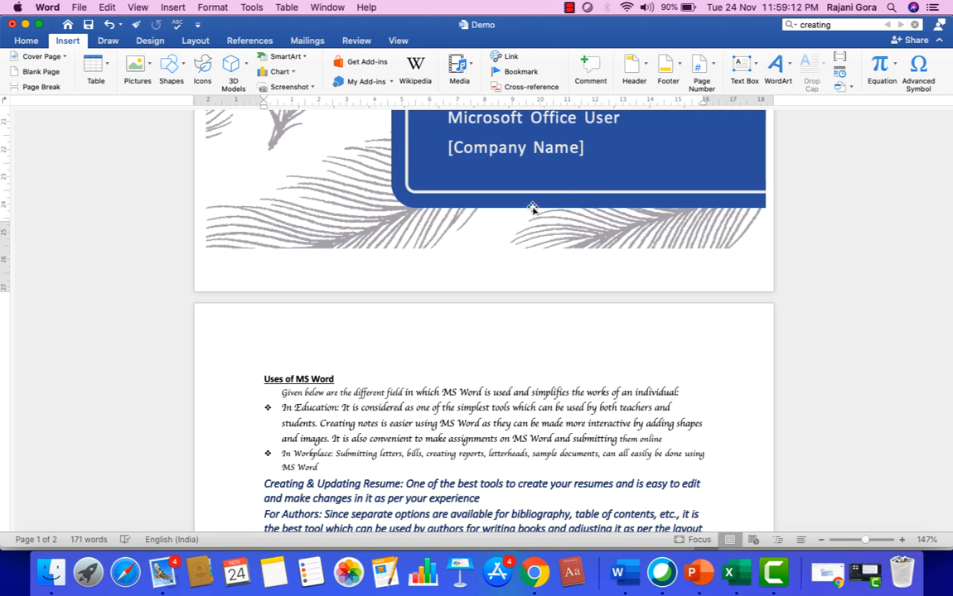
scroll(524, 385, "down", 7)
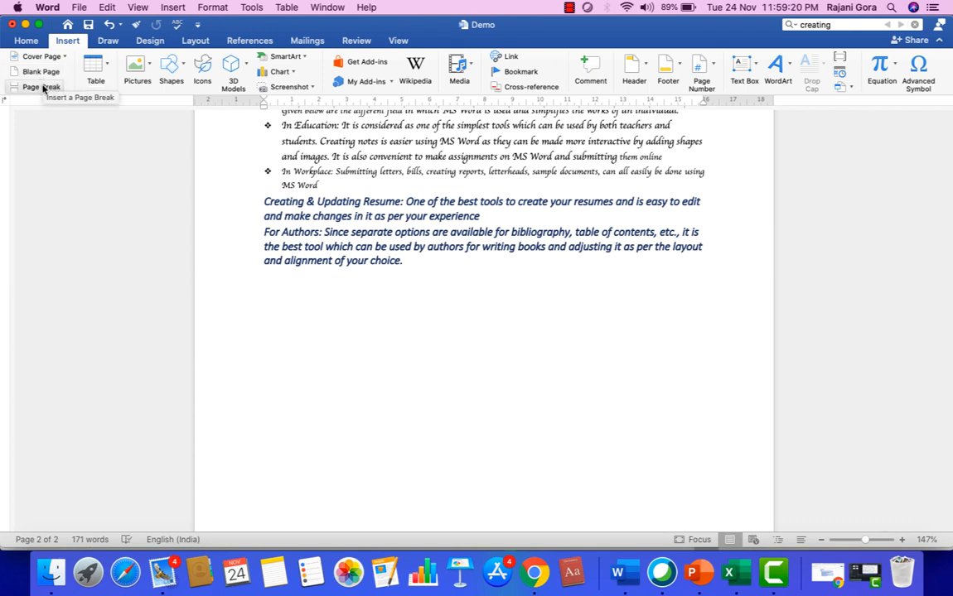
Insert a page break after the "In Workplace" bullet, ahead of the "Creating & Updating Resume" paragraph.
scroll(365, 199, "up", 2)
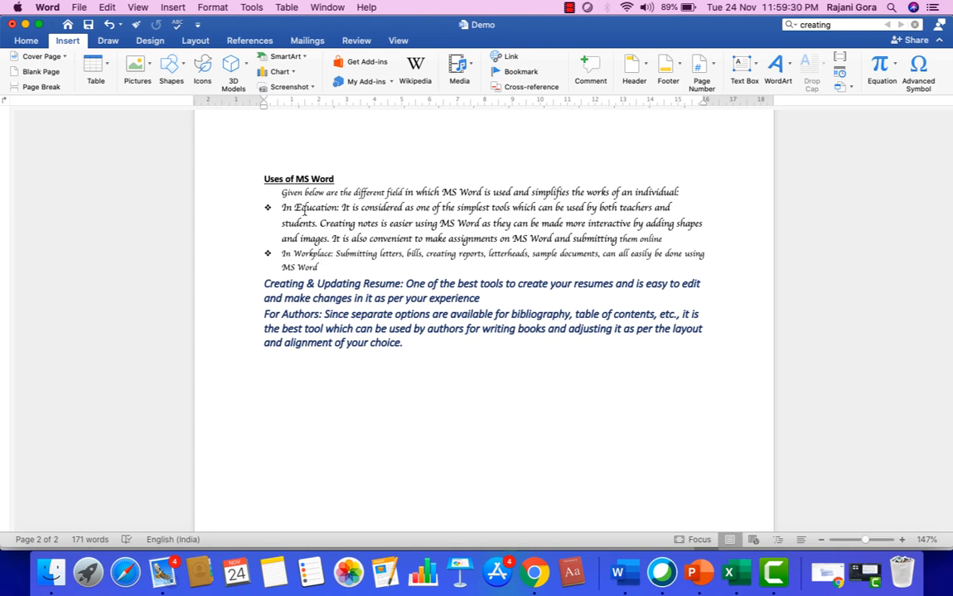
left_click(333, 264)
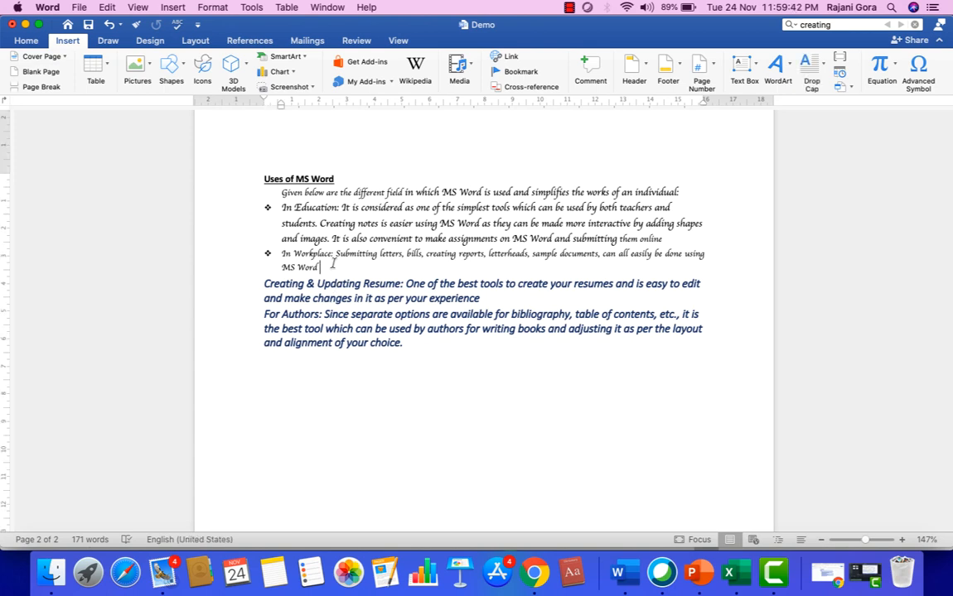
left_click(41, 87)
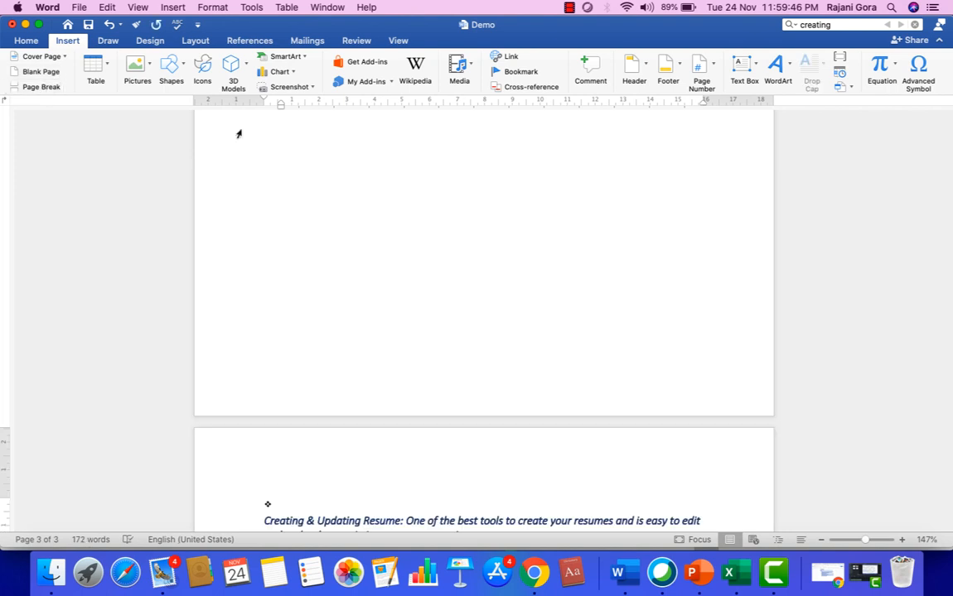
Examine how the page break divides the text between the pages and check the document's page count.
scroll(419, 268, "up", 5)
scroll(417, 268, "up", 10)
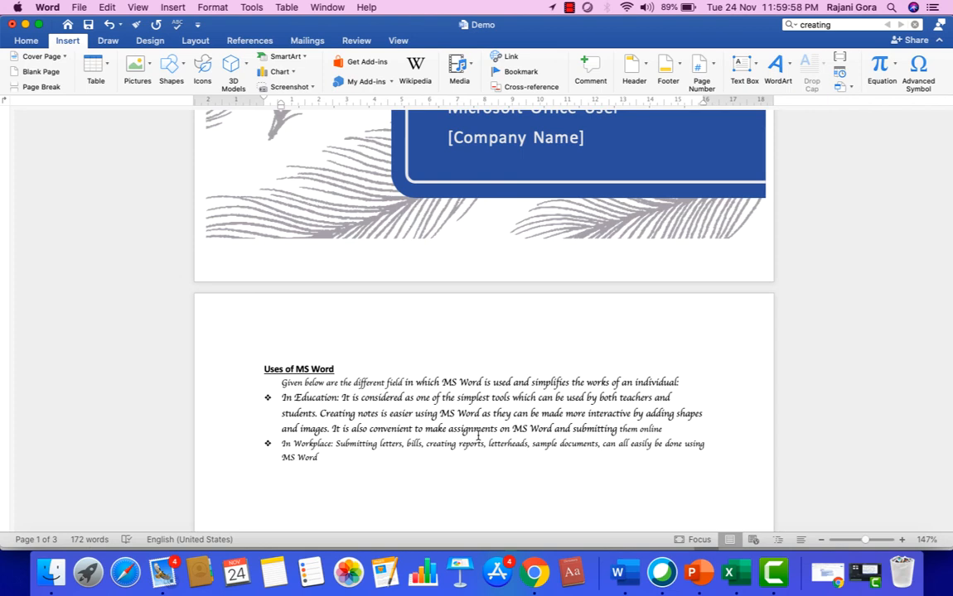
scroll(478, 435, "down", 10)
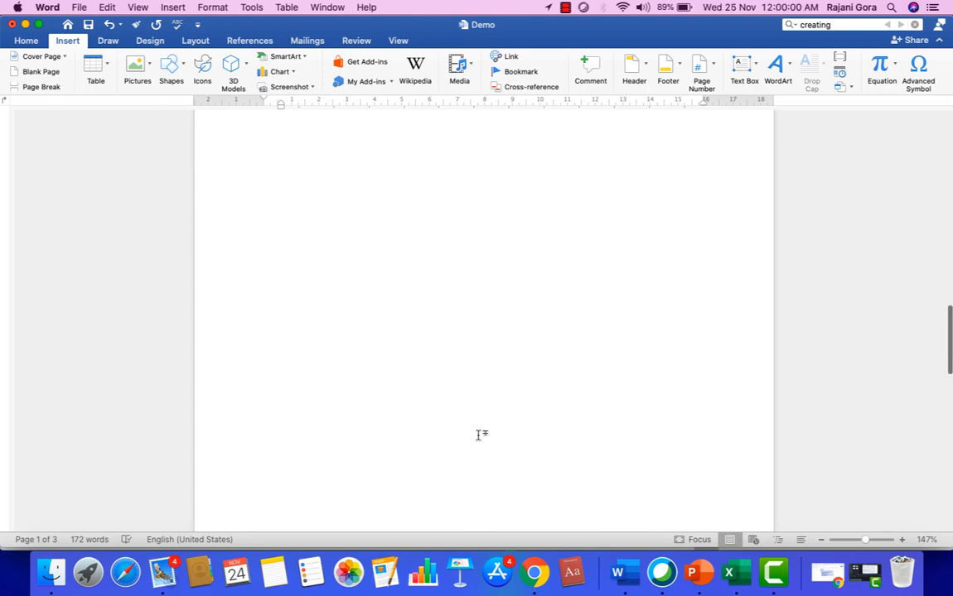
scroll(478, 435, "down", 8)
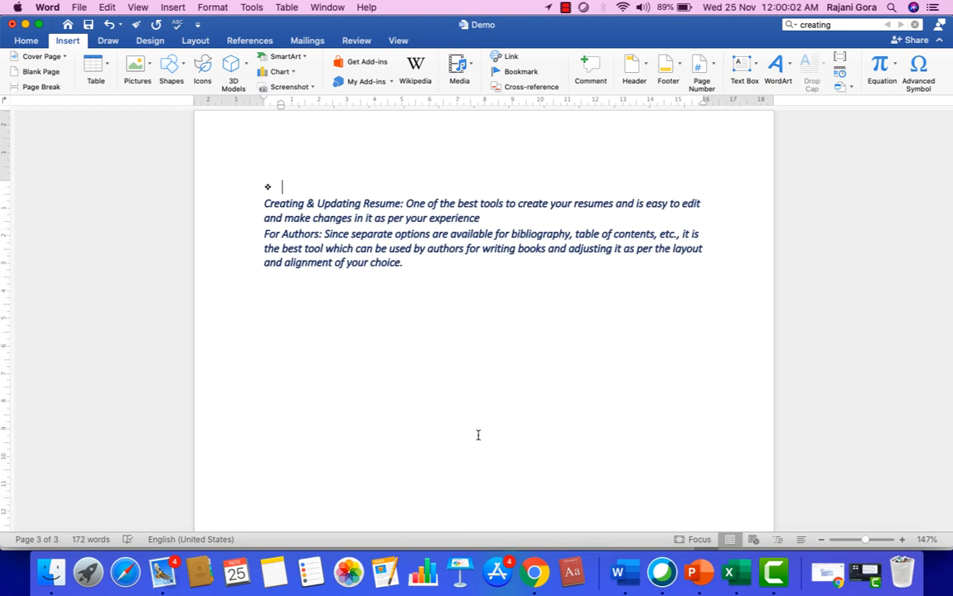
scroll(477, 435, "down", 3)
scroll(478, 435, "up", 3)
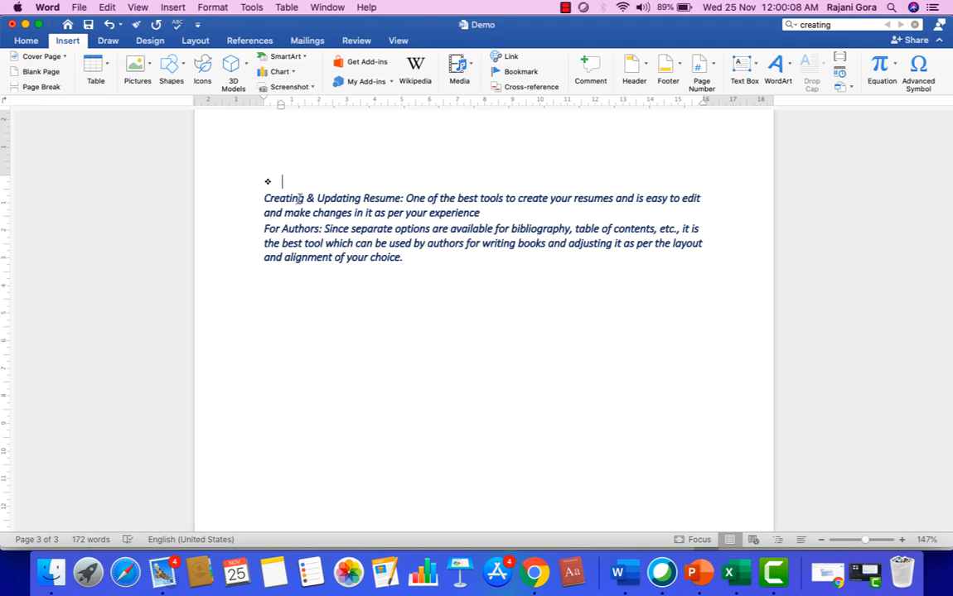
scroll(298, 199, "up", 10)
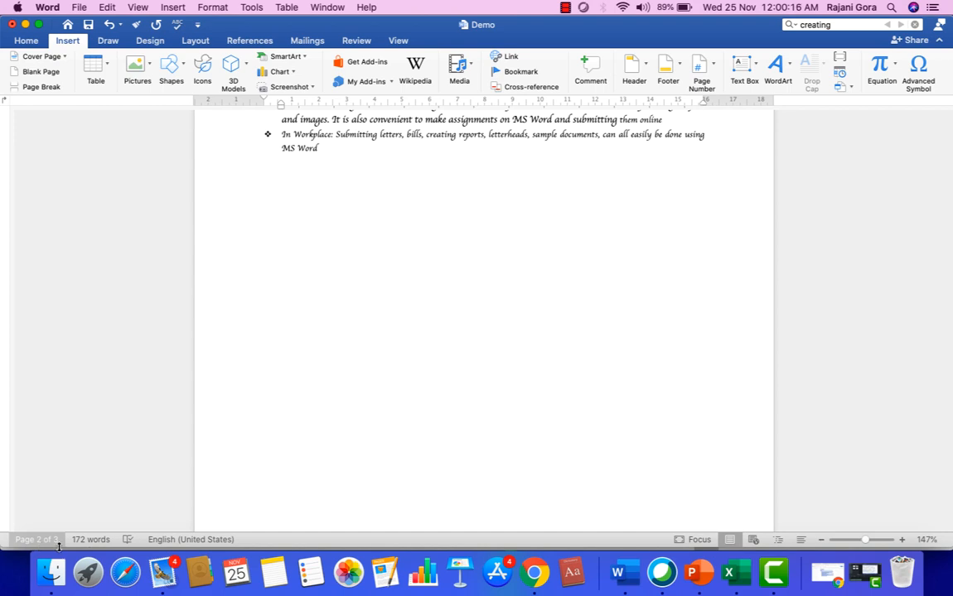
scroll(277, 311, "up", 2)
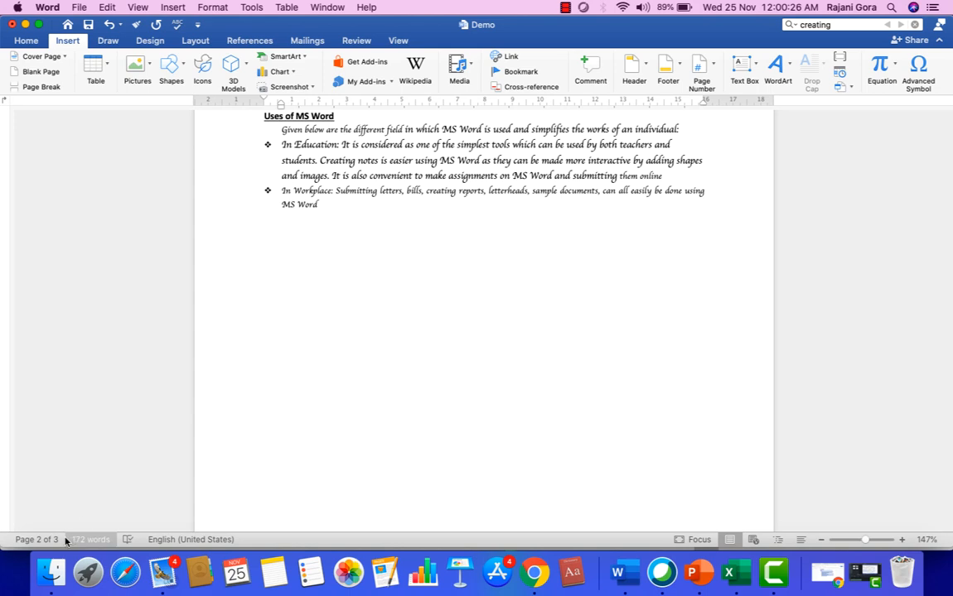
Insert a blank page before the "Creating & Updating Resume" paragraph and review all pages from cover to end.
left_click(41, 72)
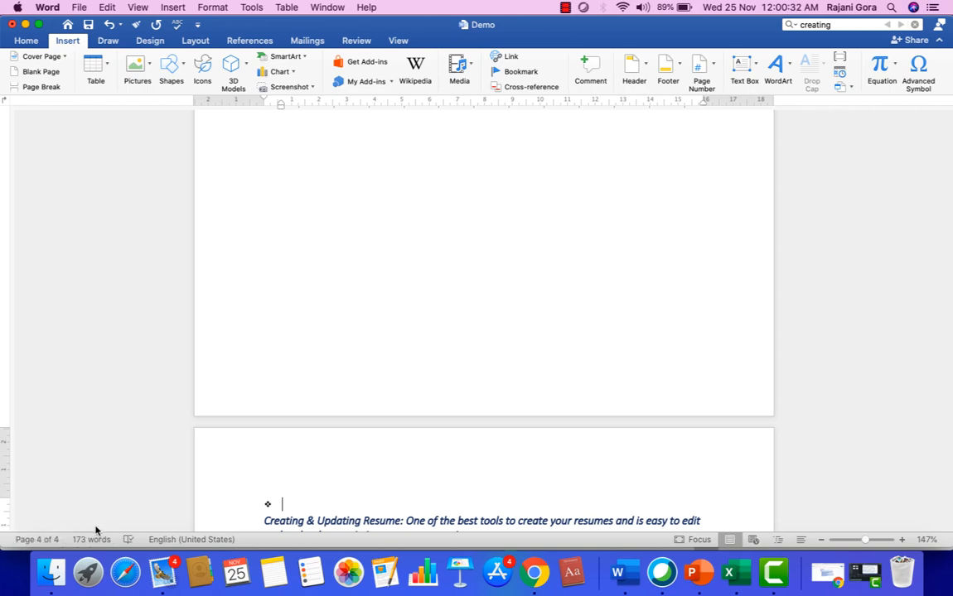
scroll(418, 288, "up", 15)
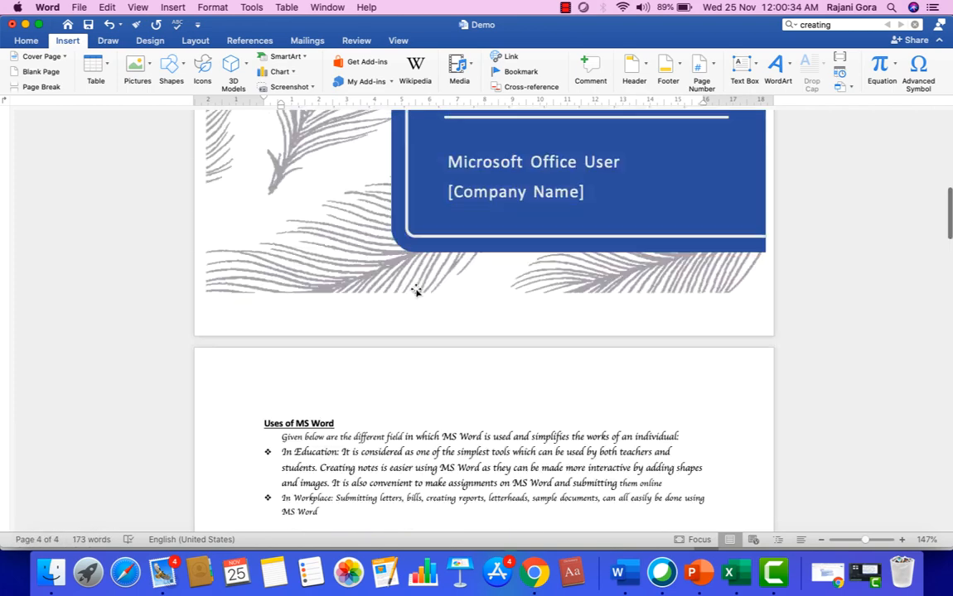
scroll(416, 290, "down", 15)
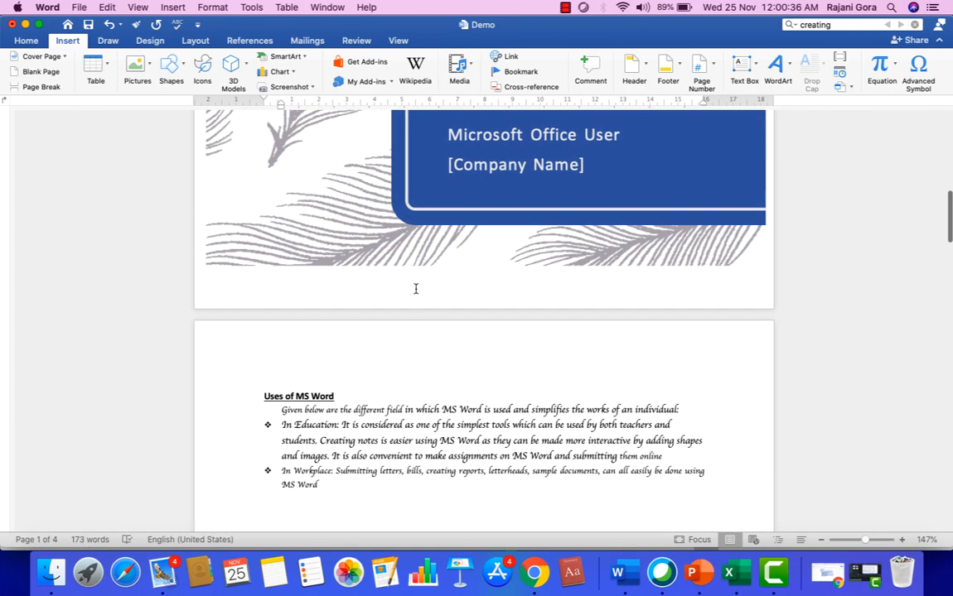
scroll(416, 288, "down", 5)
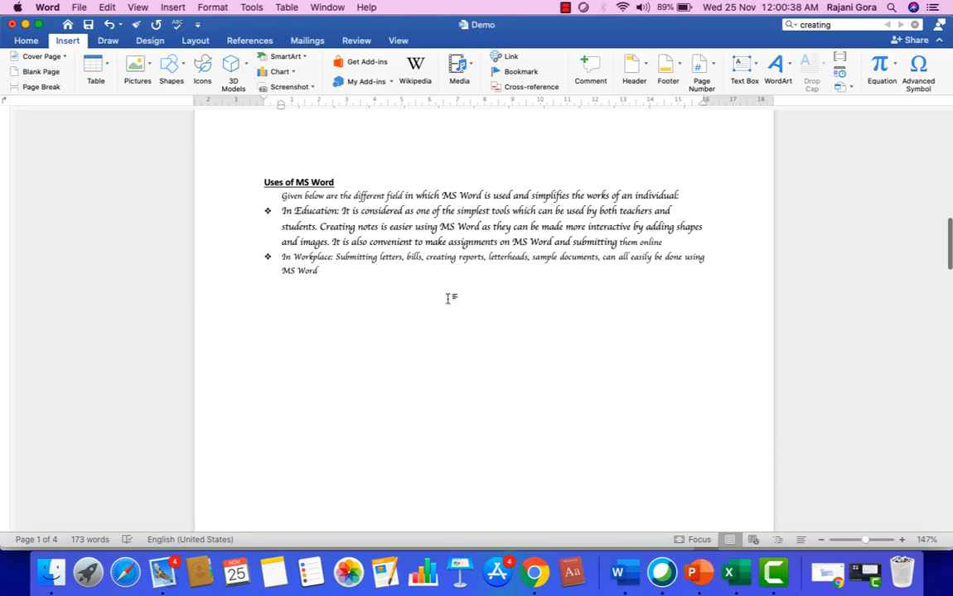
scroll(447, 299, "down", 15)
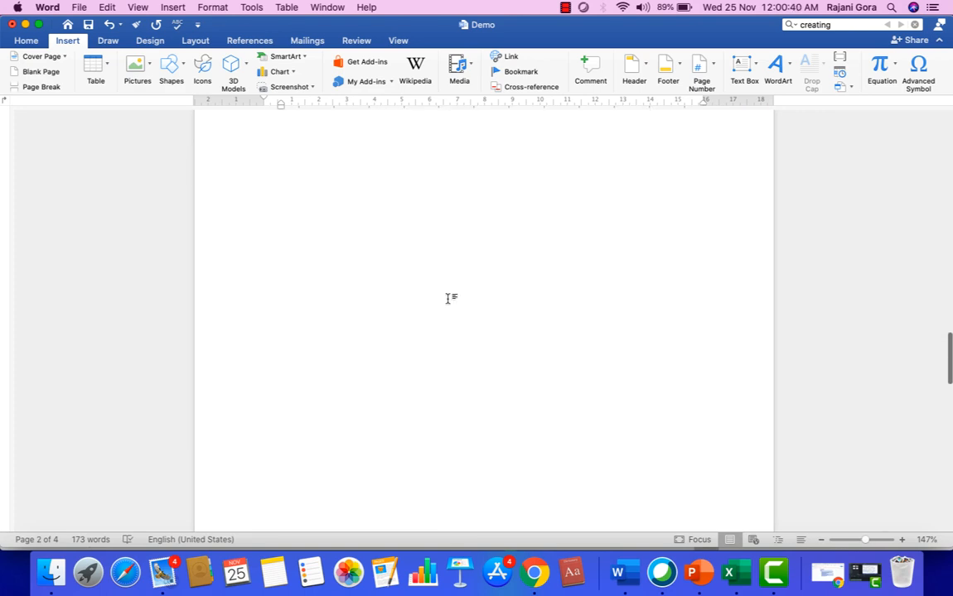
scroll(447, 299, "down", 20)
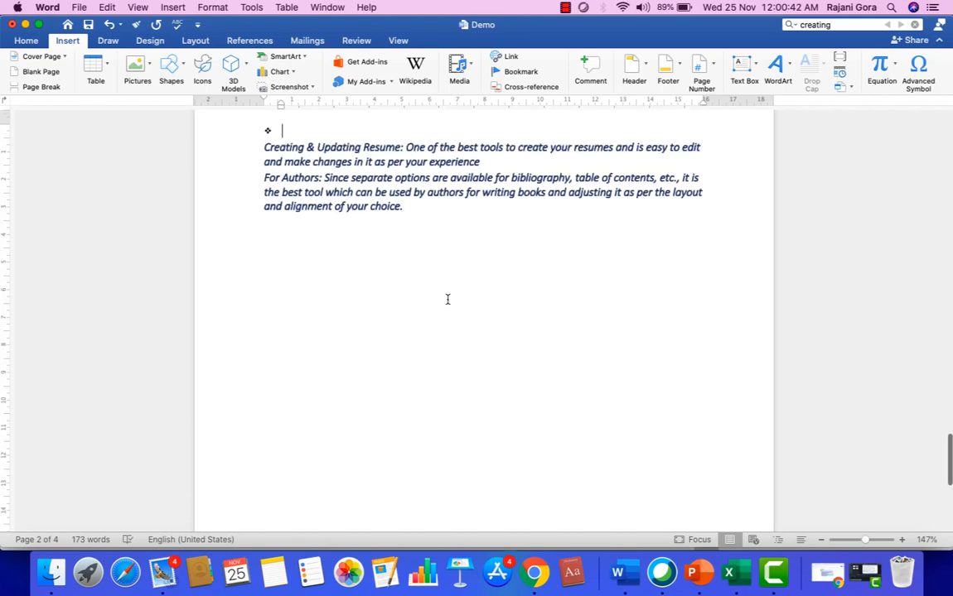
scroll(447, 299, "down", 8)
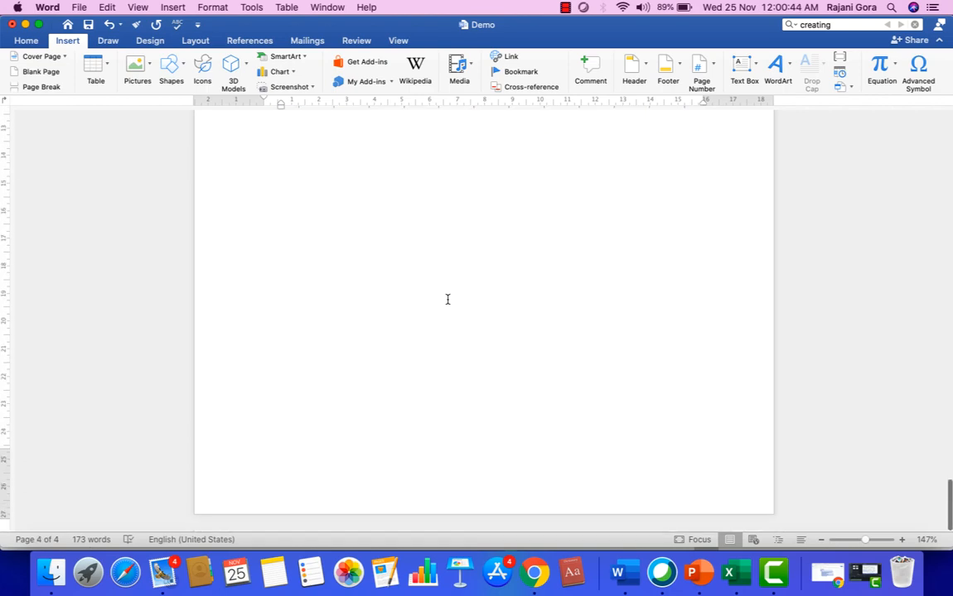
scroll(447, 299, "up", 20)
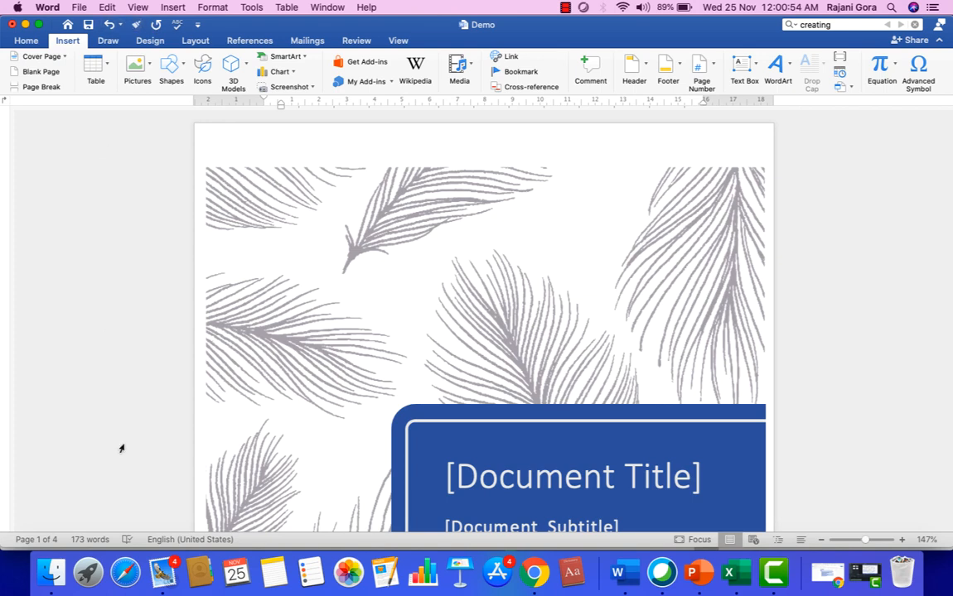
Undo the blank page and page break insertions.
left_click(107, 27)
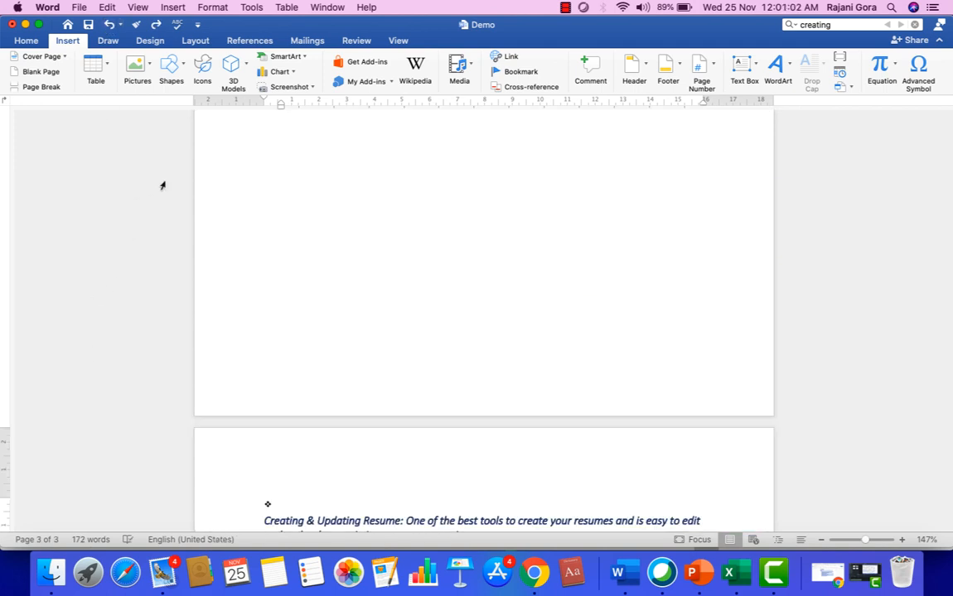
scroll(163, 186, "up", 5)
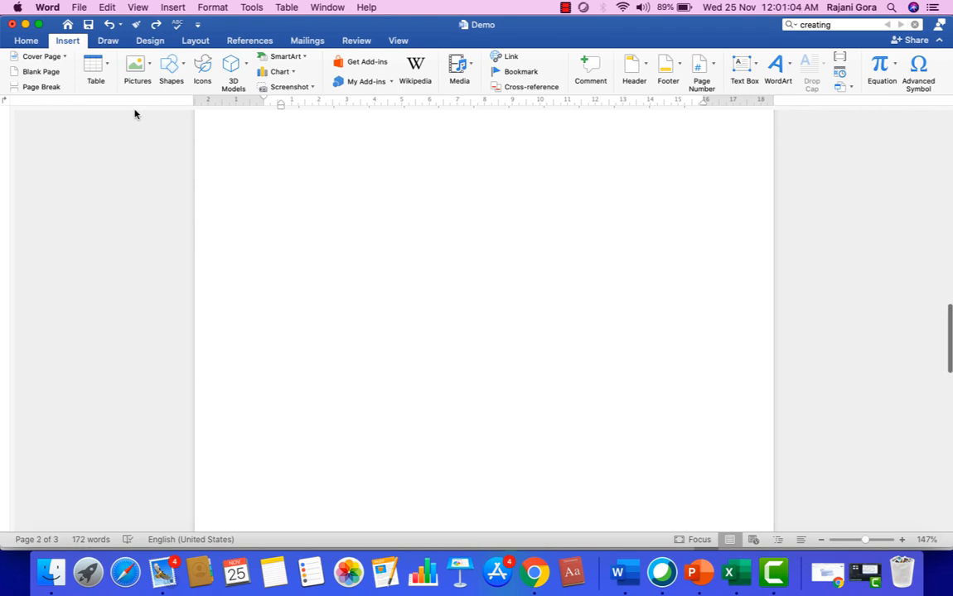
left_click(111, 26)
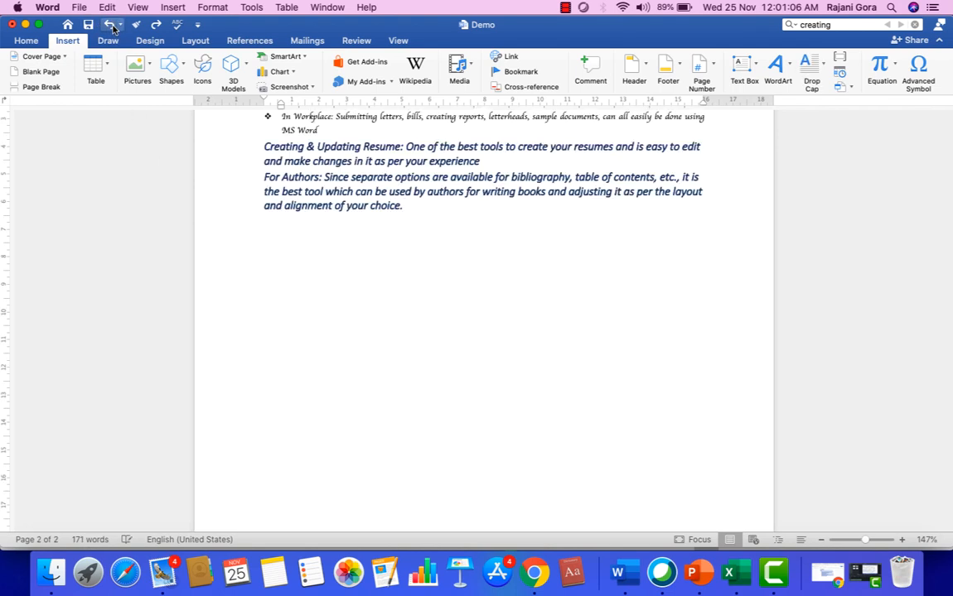
Start a new paragraph after the "For Authors" text ending in "alignment of your choice.".
scroll(264, 244, "down", 5)
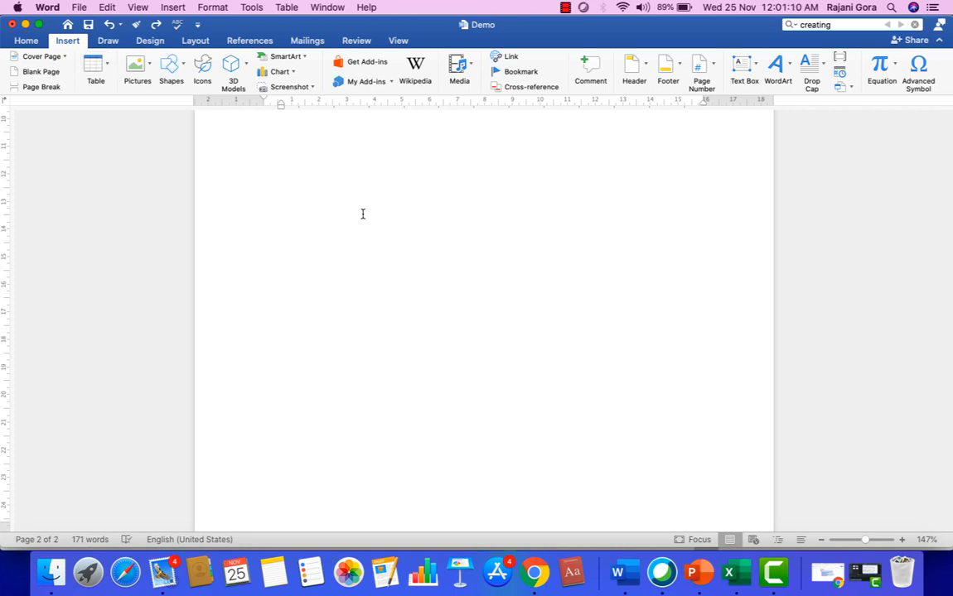
scroll(361, 213, "up", 5)
scroll(362, 214, "down", 5)
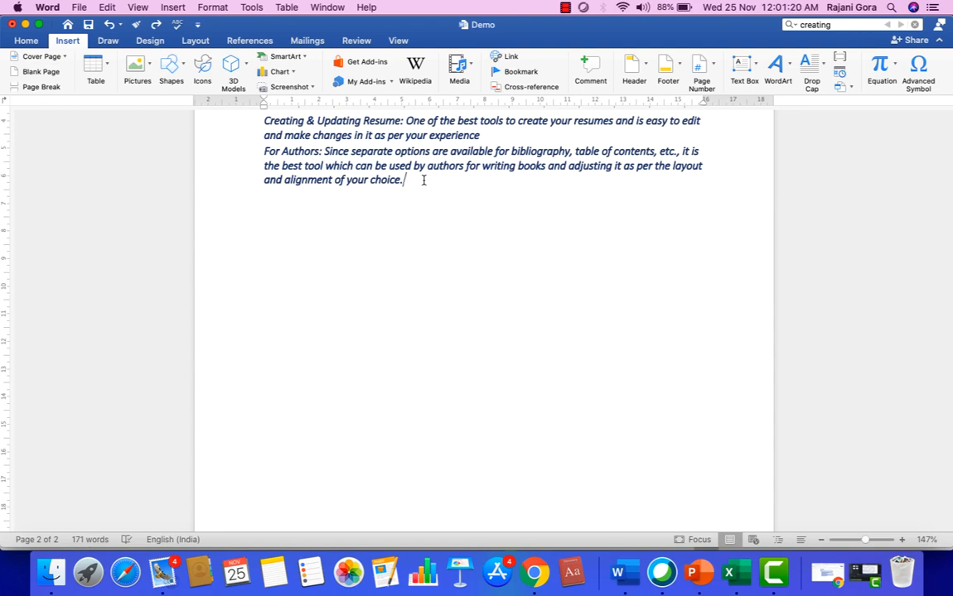
key("Return")
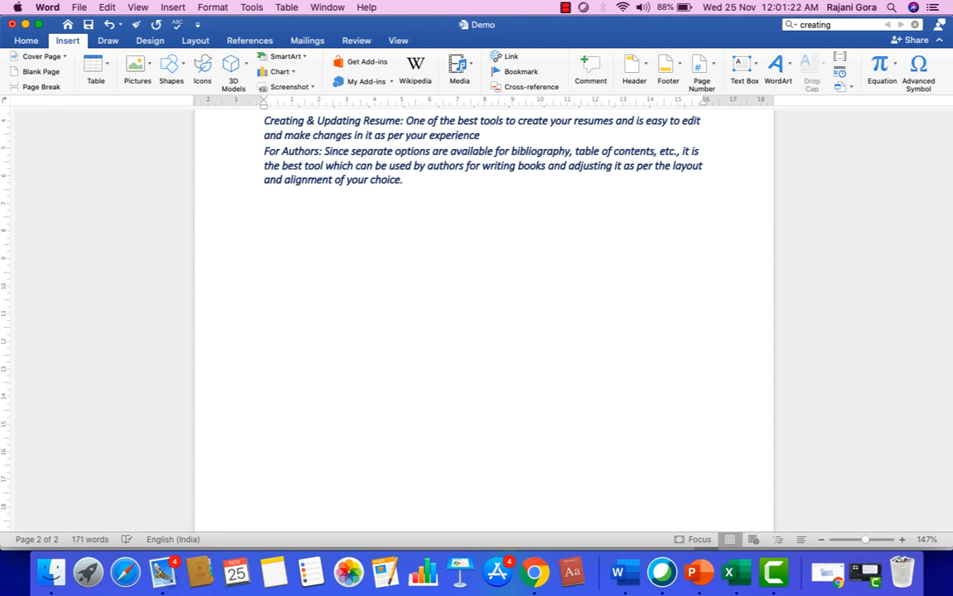
Insert a table with 10 columns and 3 rows below the "For Authors" paragraph.
left_click(105, 73)
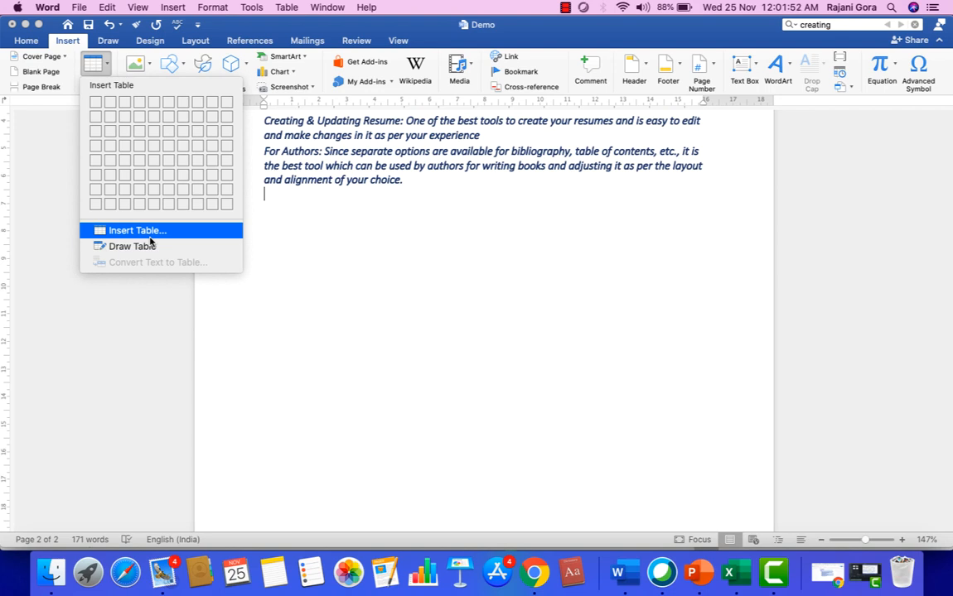
left_click(228, 132)
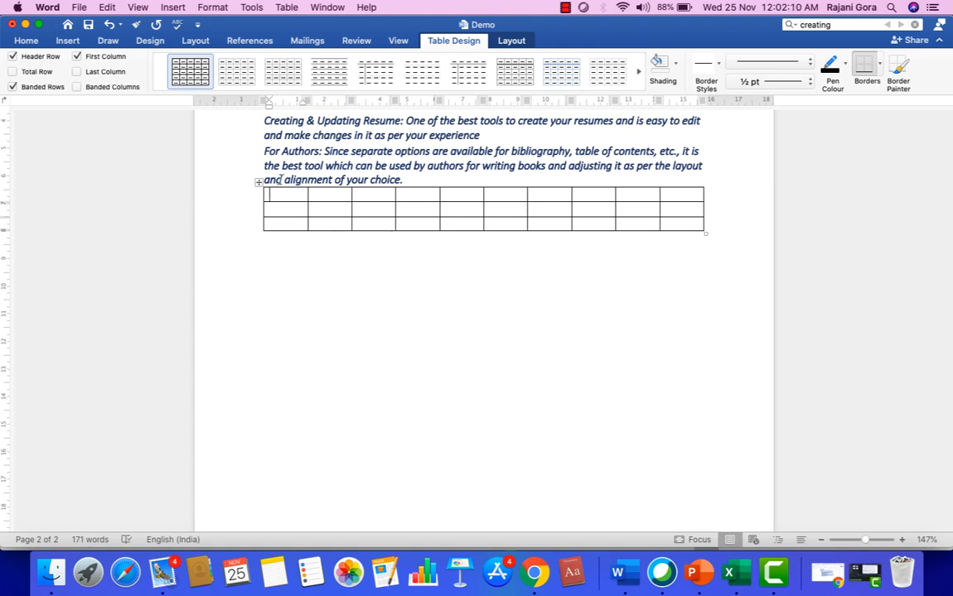
Try the plain table styles and the uncoloured and blue Grid Table 1 Light styles on the new table.
left_click(240, 80)
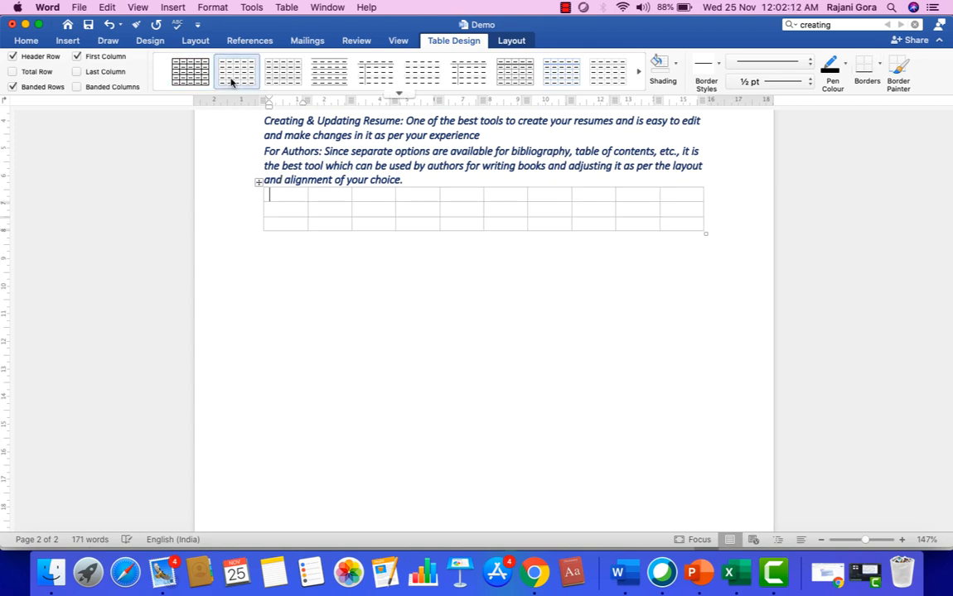
left_click(276, 77)
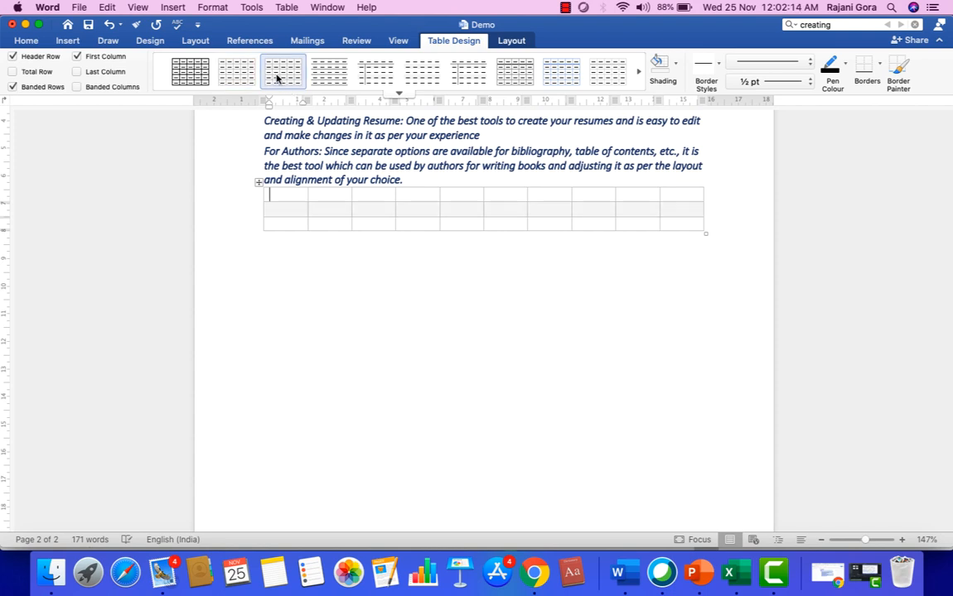
left_click(329, 77)
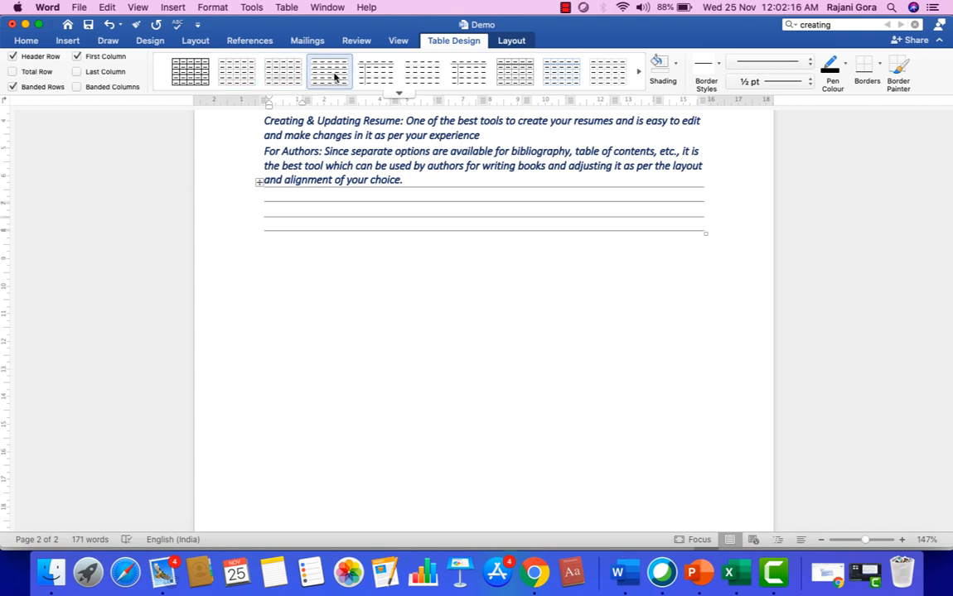
left_click(362, 78)
left_click(412, 77)
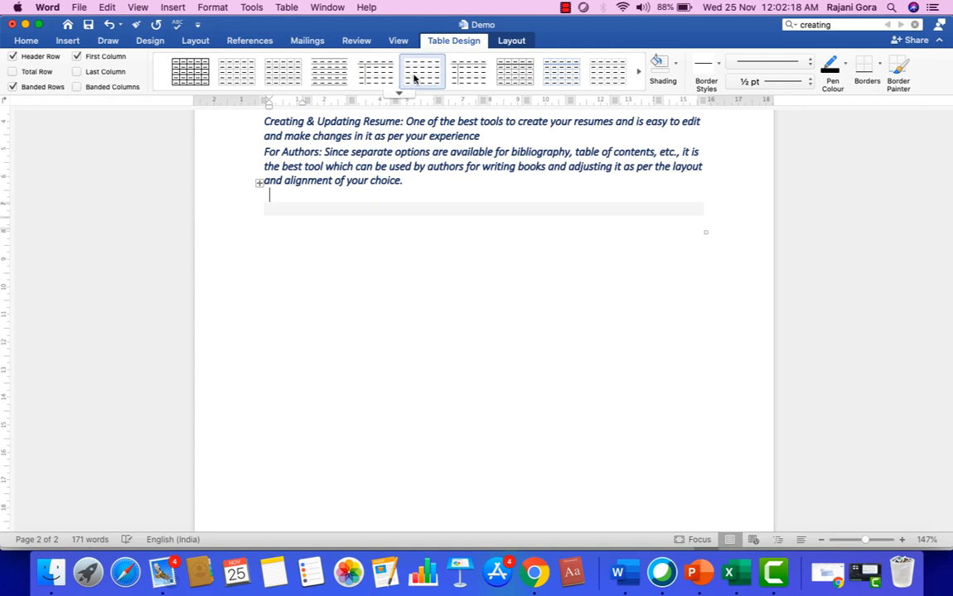
left_click(473, 78)
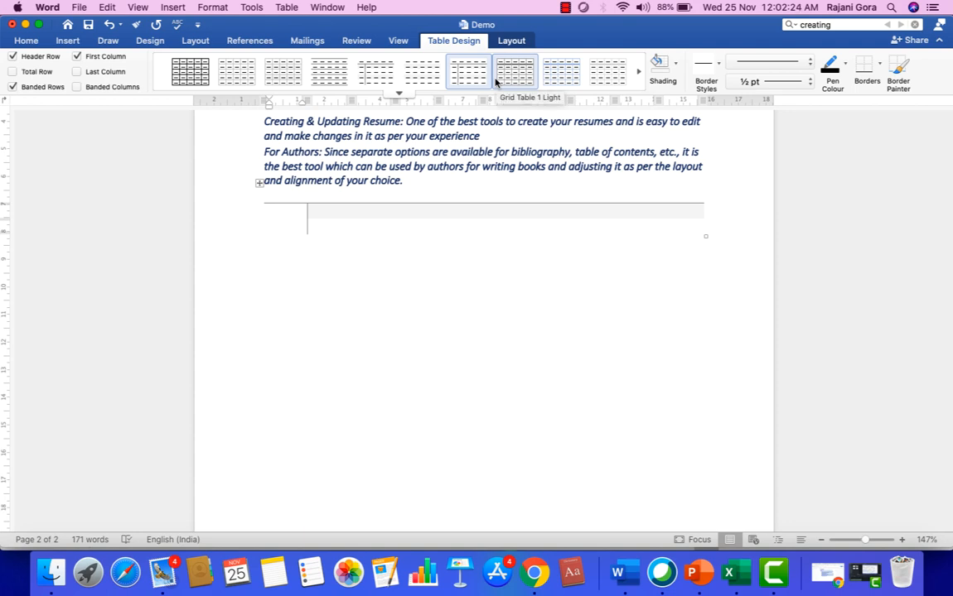
left_click(495, 80)
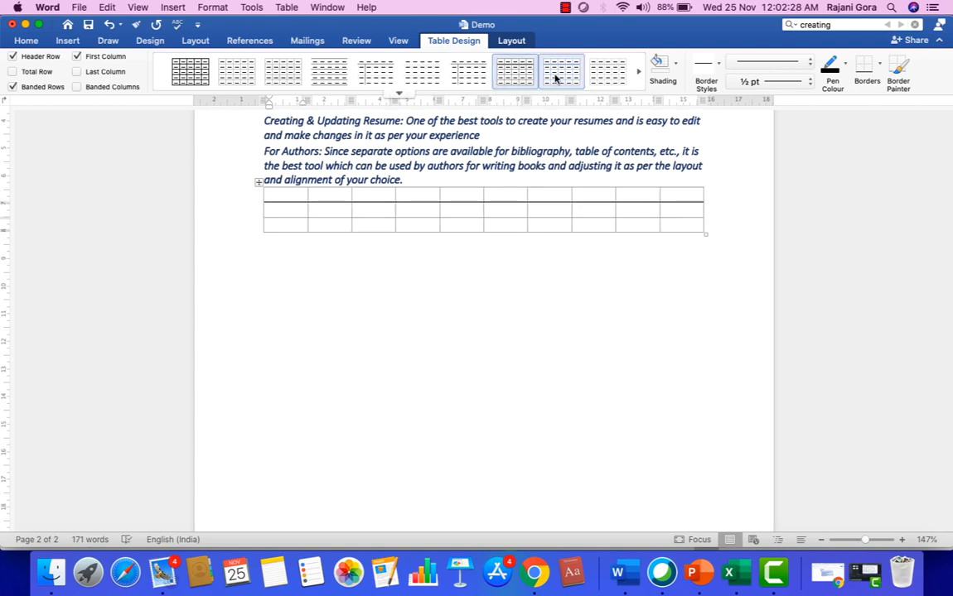
left_click(606, 79)
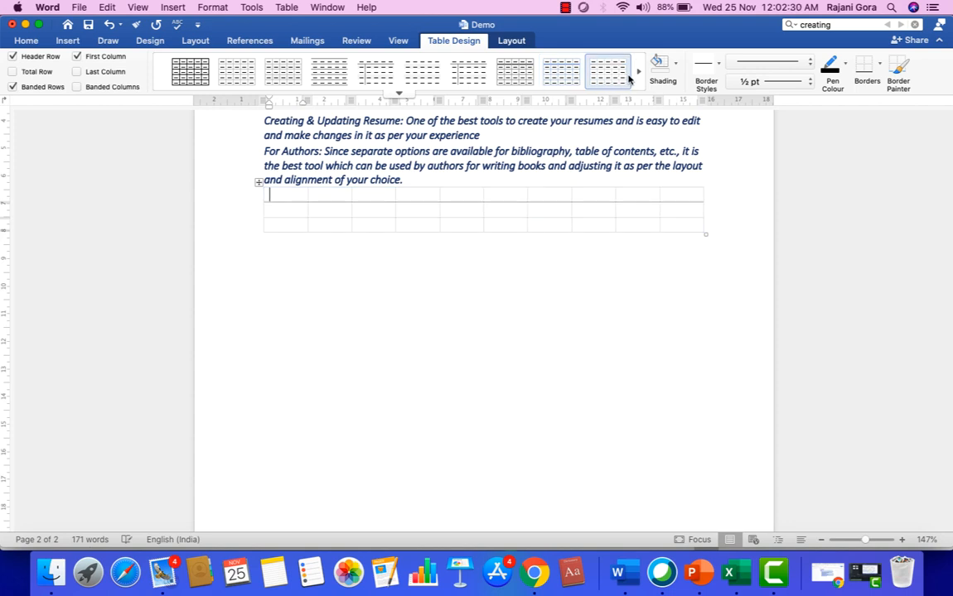
Try the orange, grey and yellow banded grid styles and apply the light blue banded style to the table.
left_click(638, 73)
left_click(477, 76)
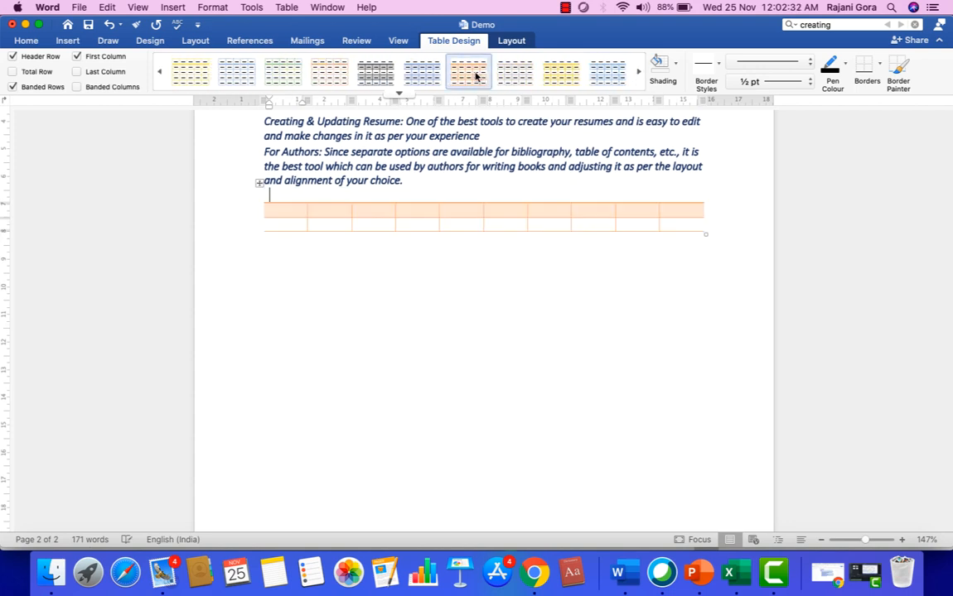
left_click(511, 83)
left_click(547, 81)
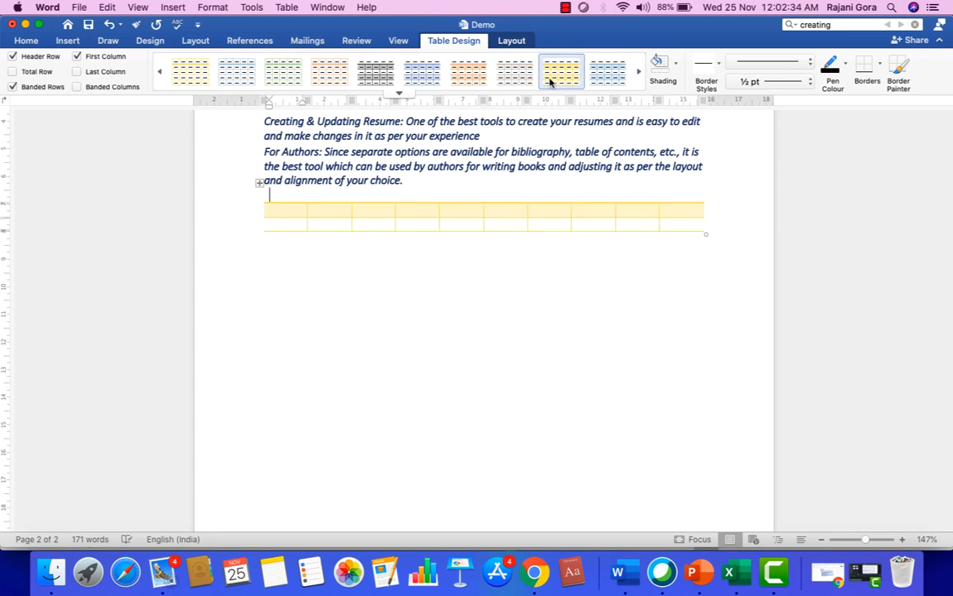
left_click(605, 83)
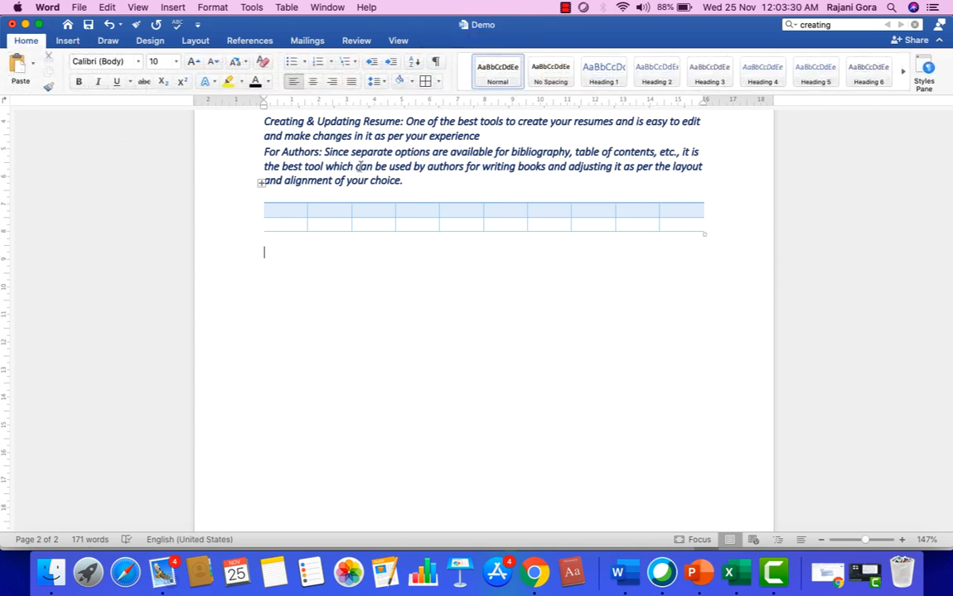
Insert the Desktop image "Screenshot 2020-11-23 at 6.23.15 PM" from file below the table.
left_click(324, 151)
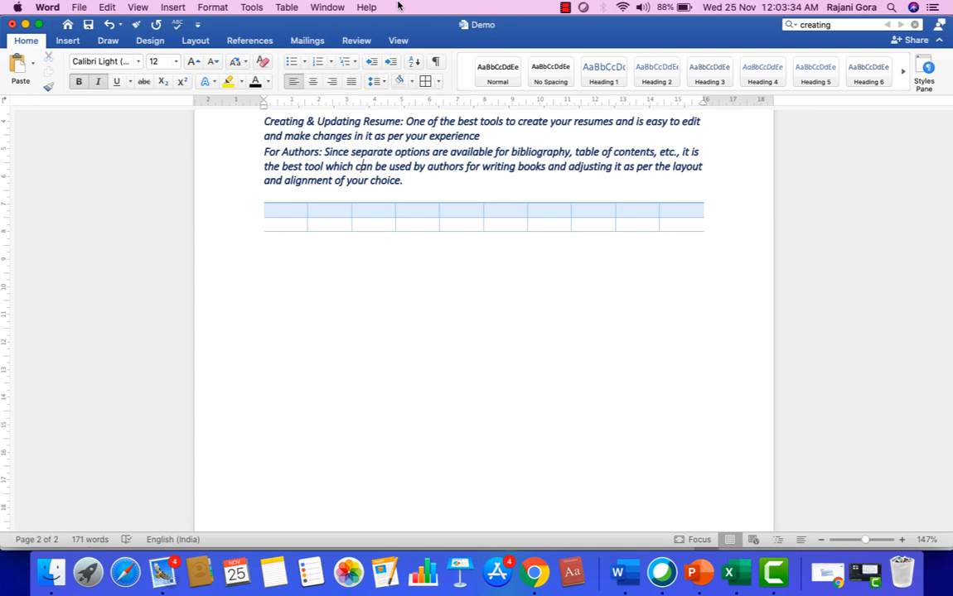
left_click(71, 42)
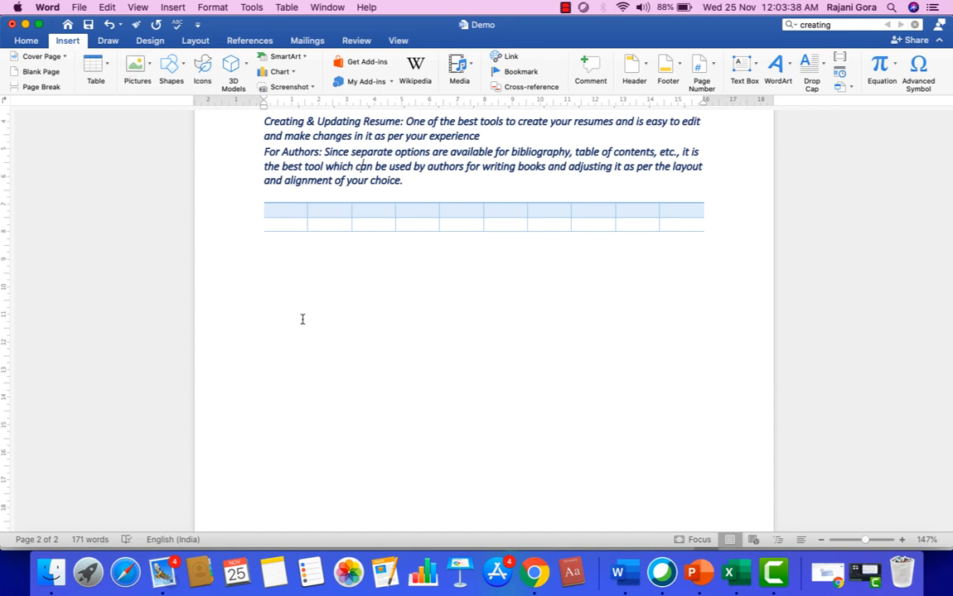
left_click(275, 335)
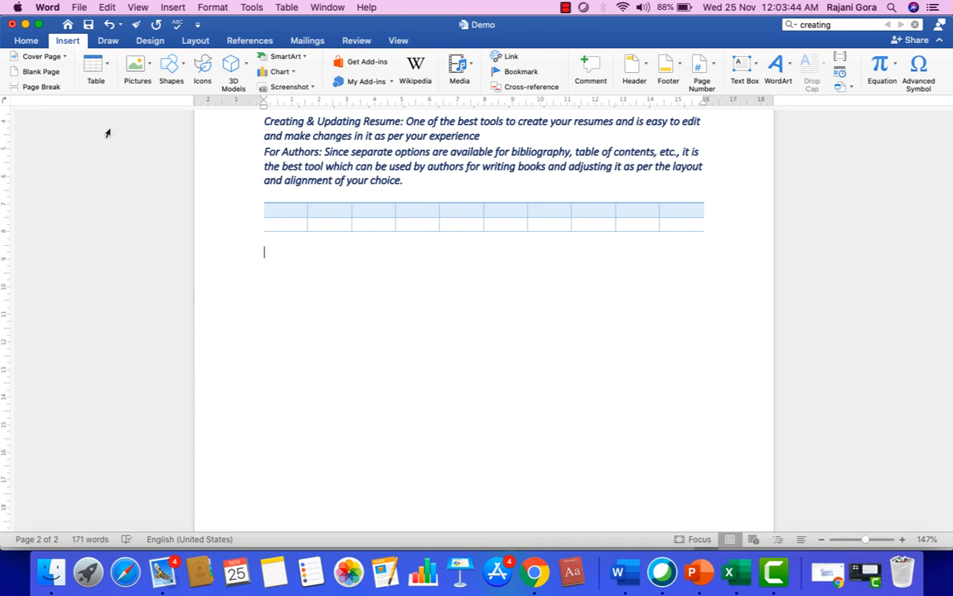
left_click(145, 73)
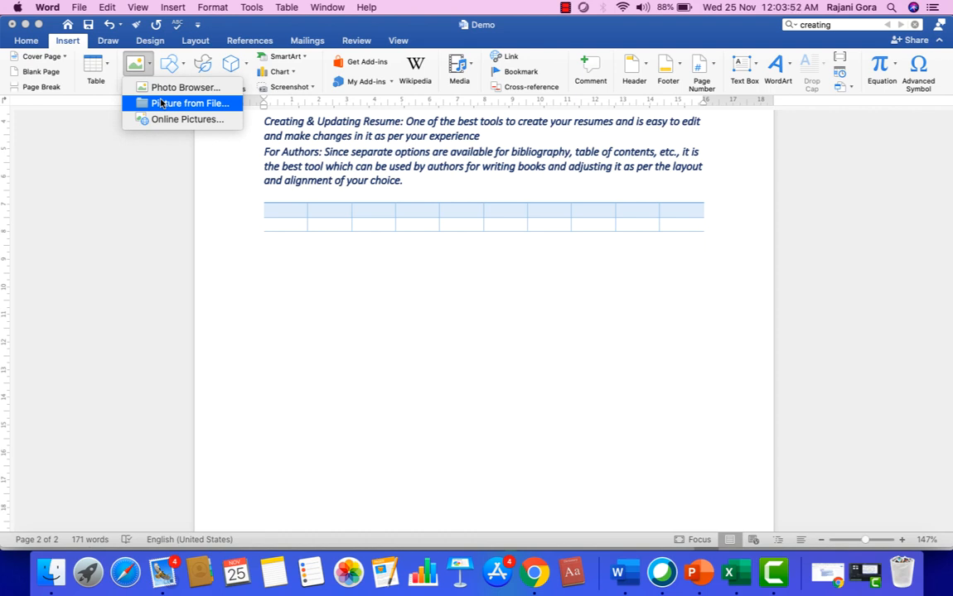
left_click(162, 103)
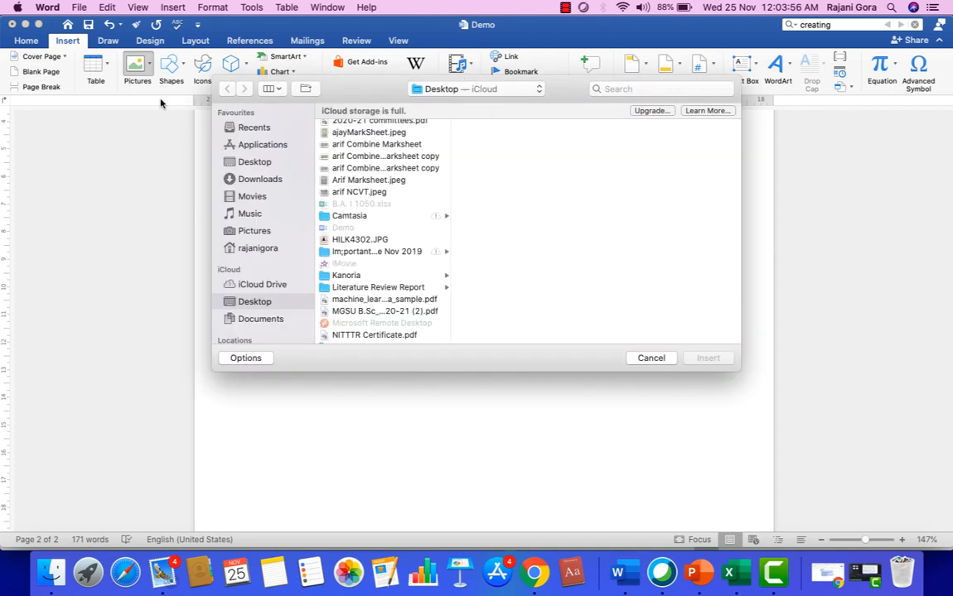
left_click(262, 164)
scroll(379, 265, "down", 5)
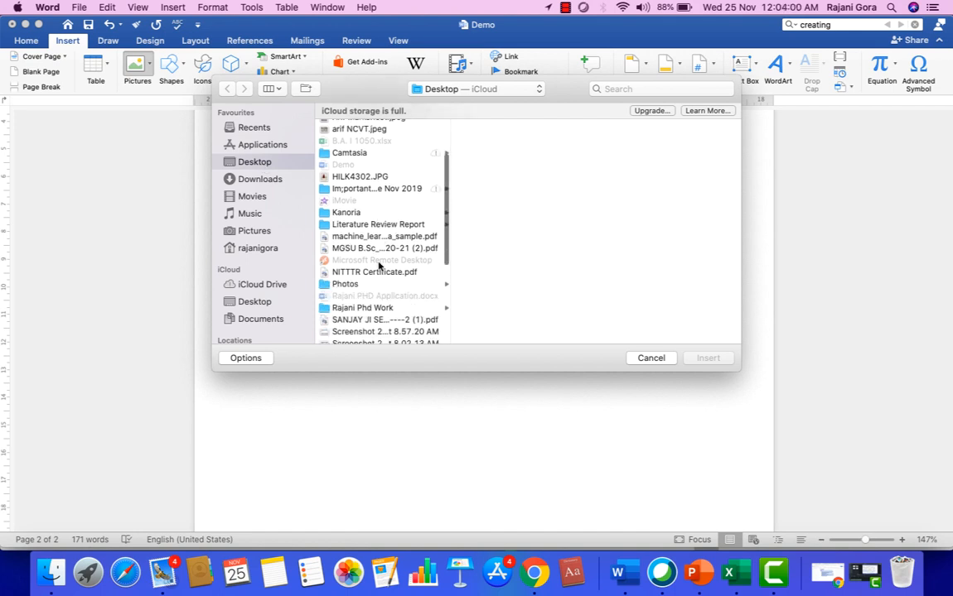
scroll(379, 265, "down", 1)
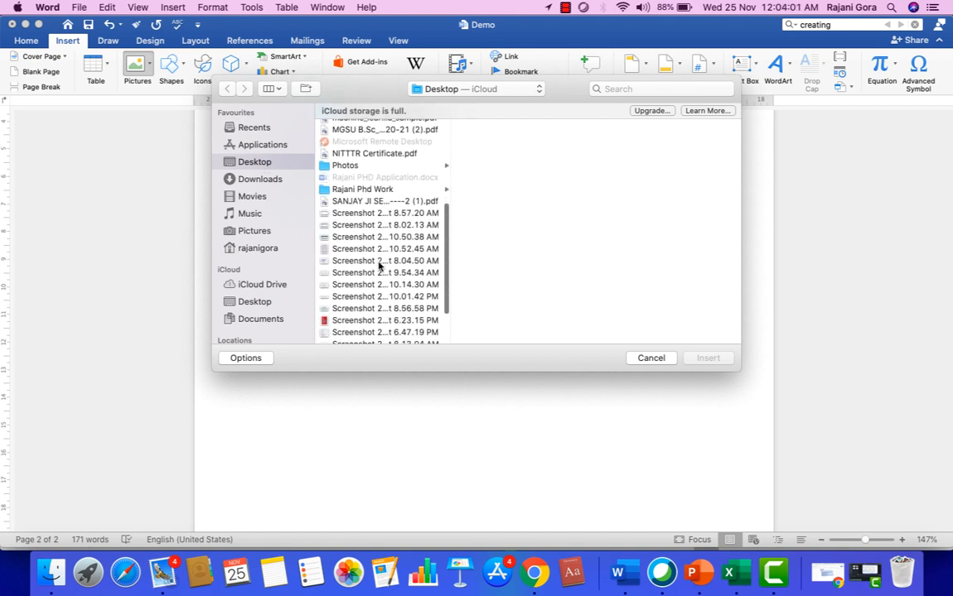
left_click(385, 321)
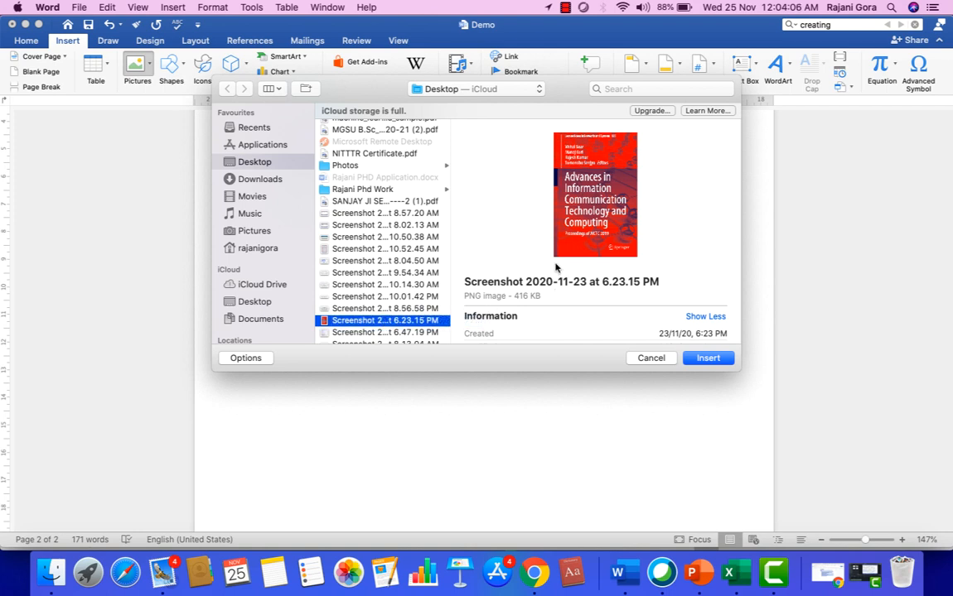
left_click(706, 358)
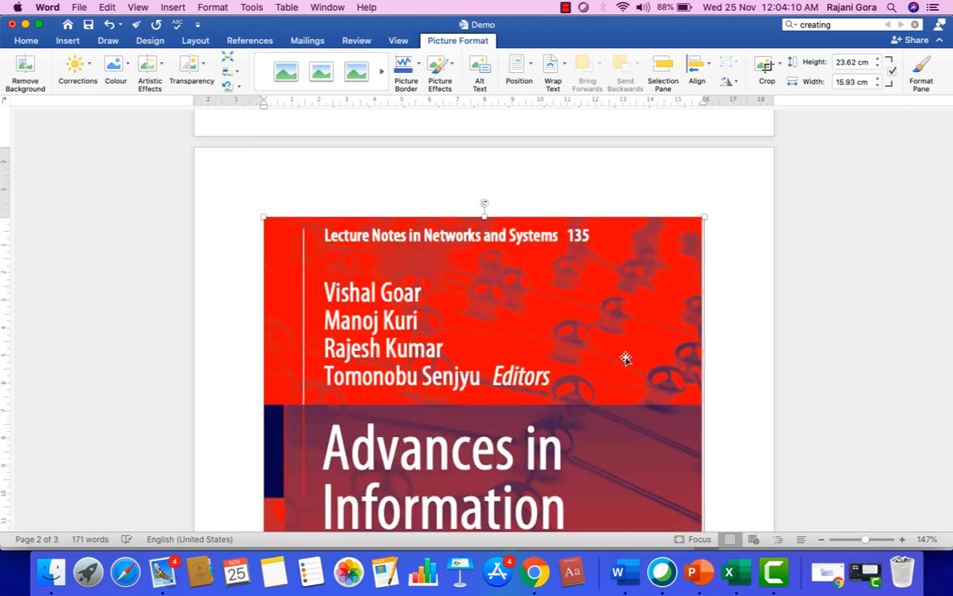
Stretch the inserted book cover picture to about 17.81 cm wide and about 24.52 cm high.
scroll(576, 360, "down", 10)
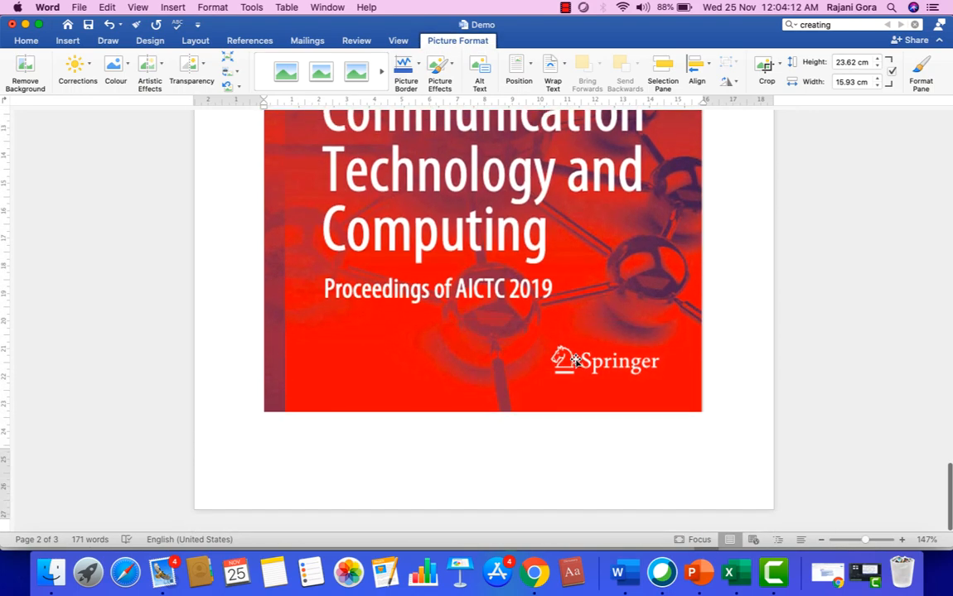
scroll(576, 360, "up", 15)
scroll(575, 358, "up", 10)
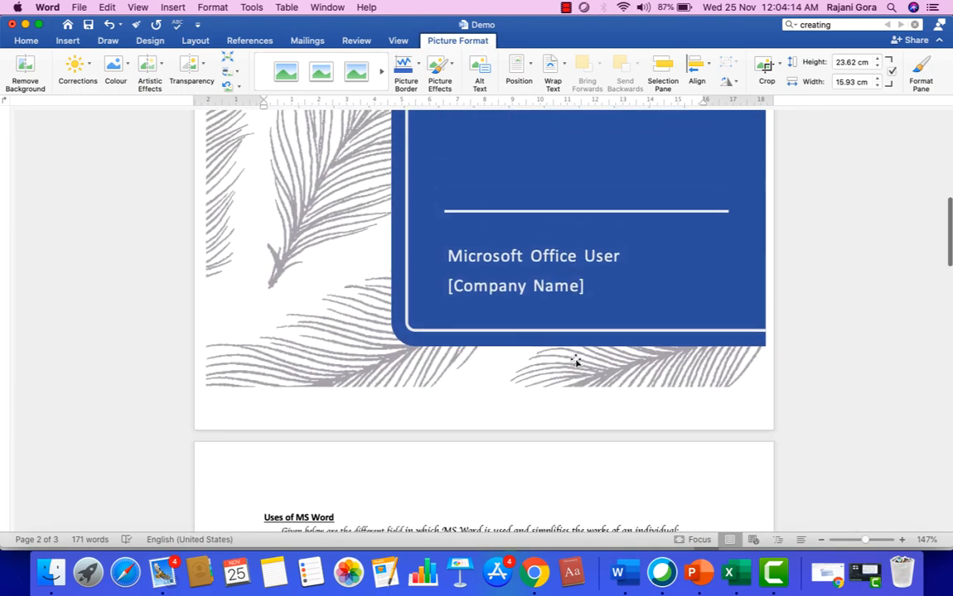
scroll(576, 358, "down", 8)
scroll(576, 358, "down", 10)
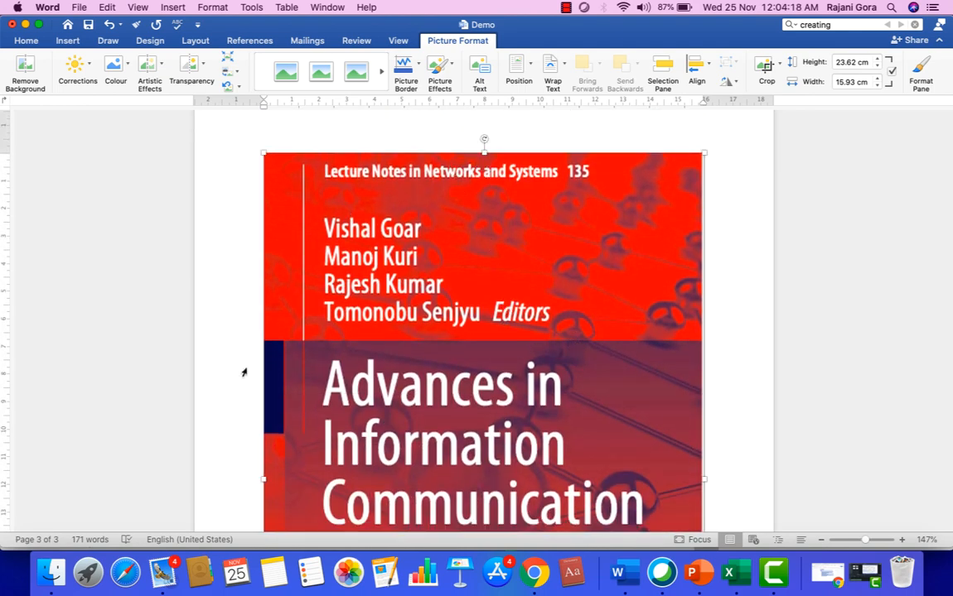
scroll(389, 405, "down", 3)
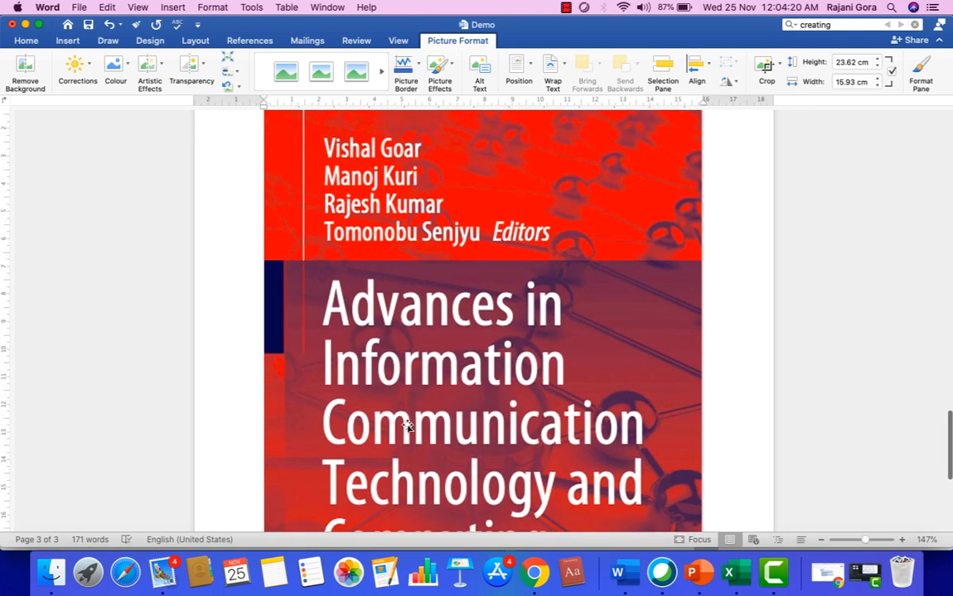
left_click_drag(262, 398, 196, 391)
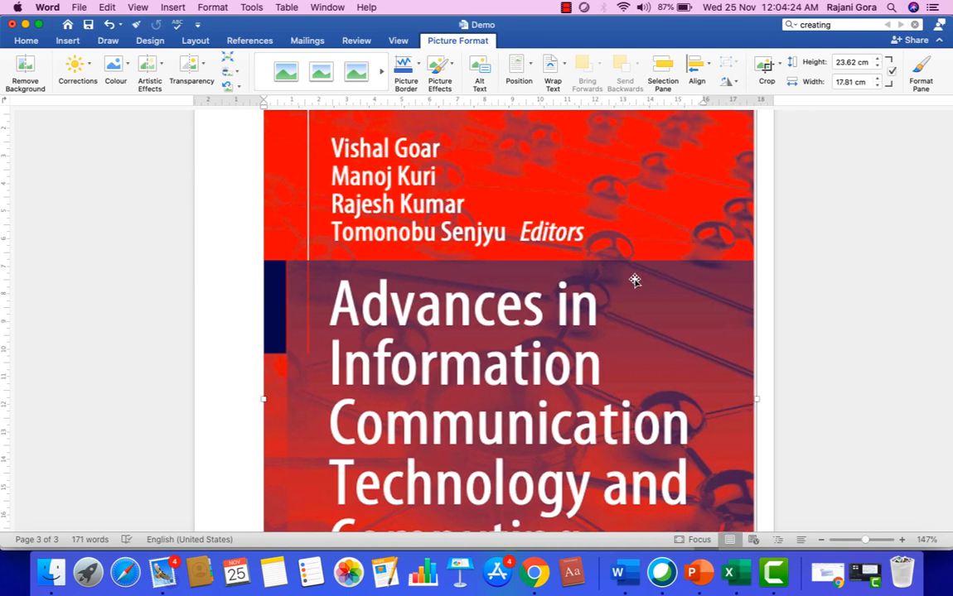
scroll(631, 276, "up", 3)
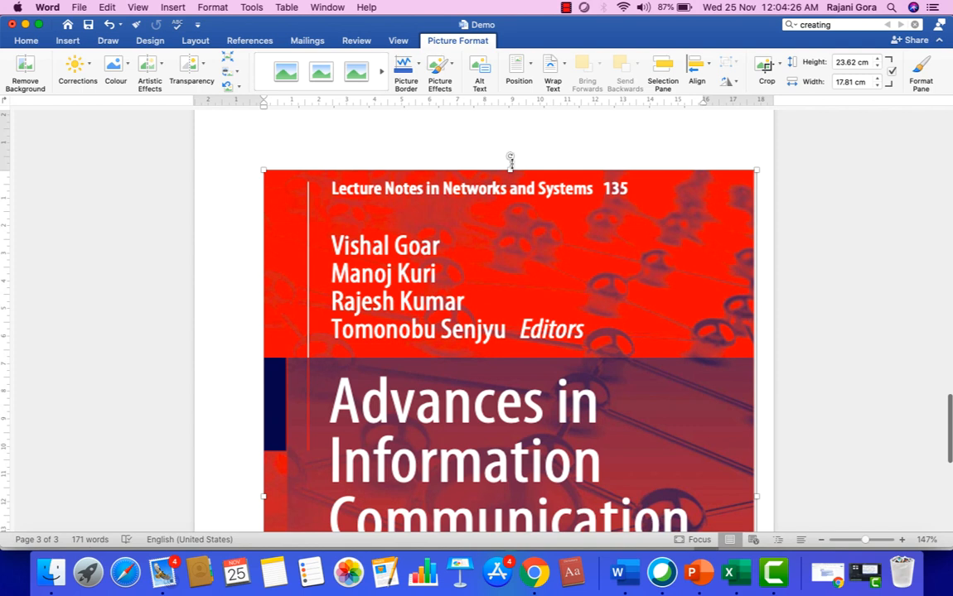
left_click_drag(510, 168, 511, 146)
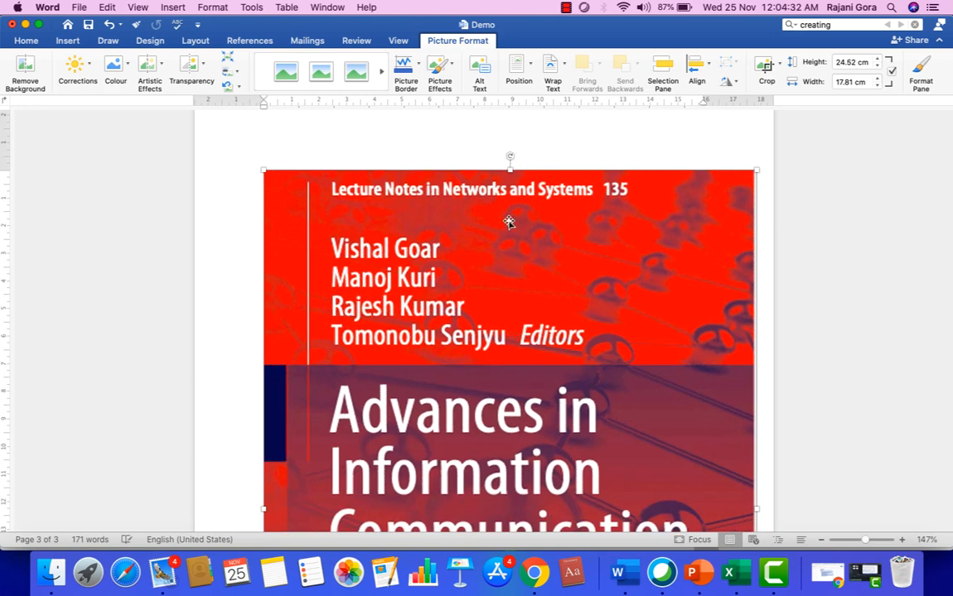
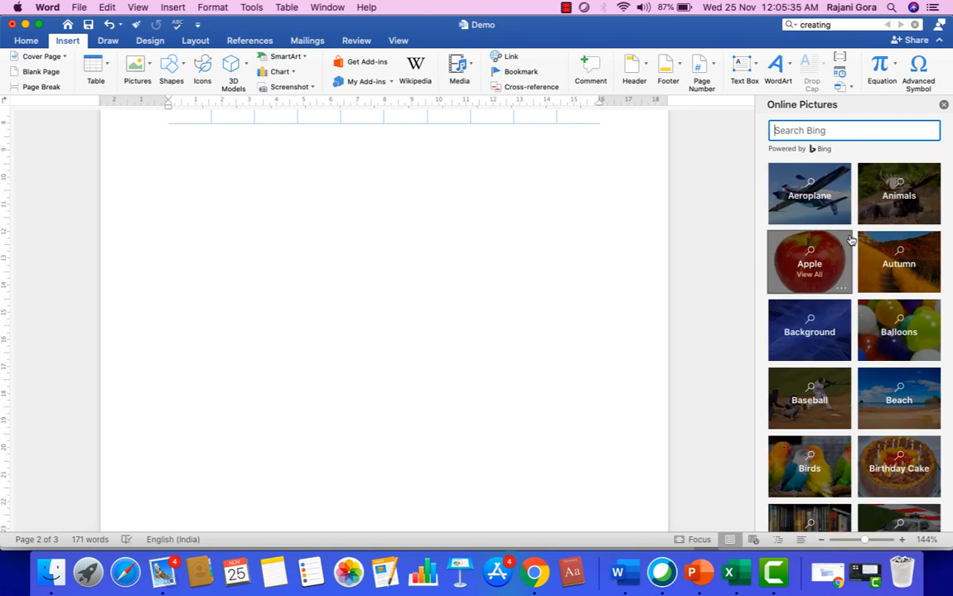
Browse the Bing online picture categories and close the online pictures browser without inserting an image.
scroll(850, 330, "down", 3)
scroll(850, 330, "down", 5)
scroll(850, 329, "down", 3)
scroll(849, 333, "up", 10)
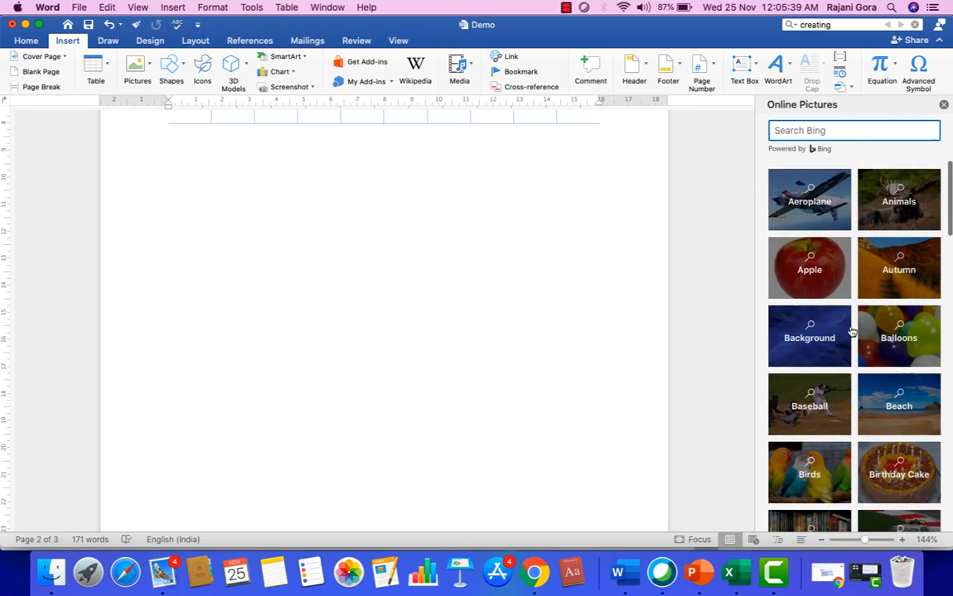
left_click(943, 106)
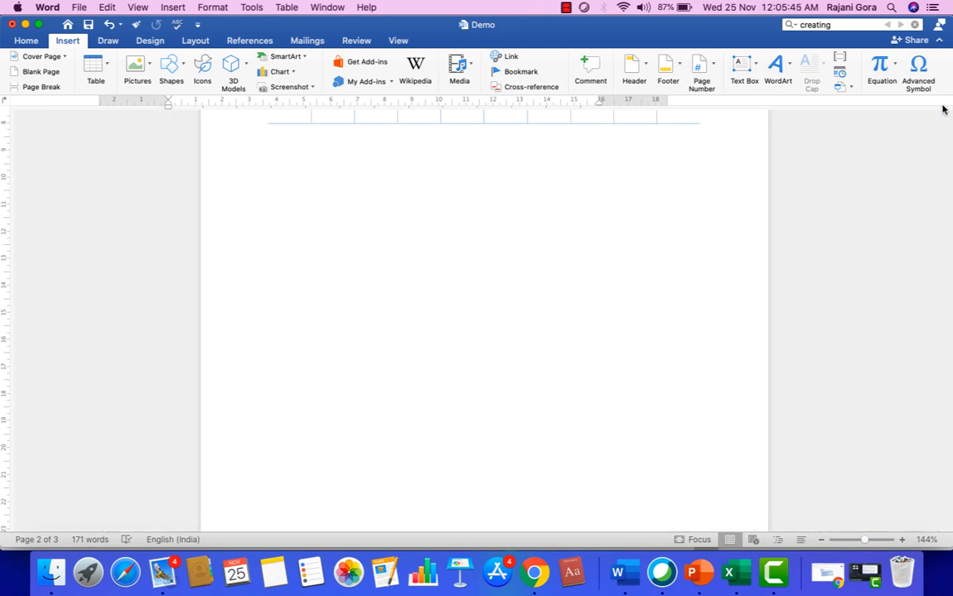
Draw a right block arrow about 10.24 cm by 1.83 cm below the table and enlarge it to about 12.6 cm by 3.29 cm.
left_click(185, 66)
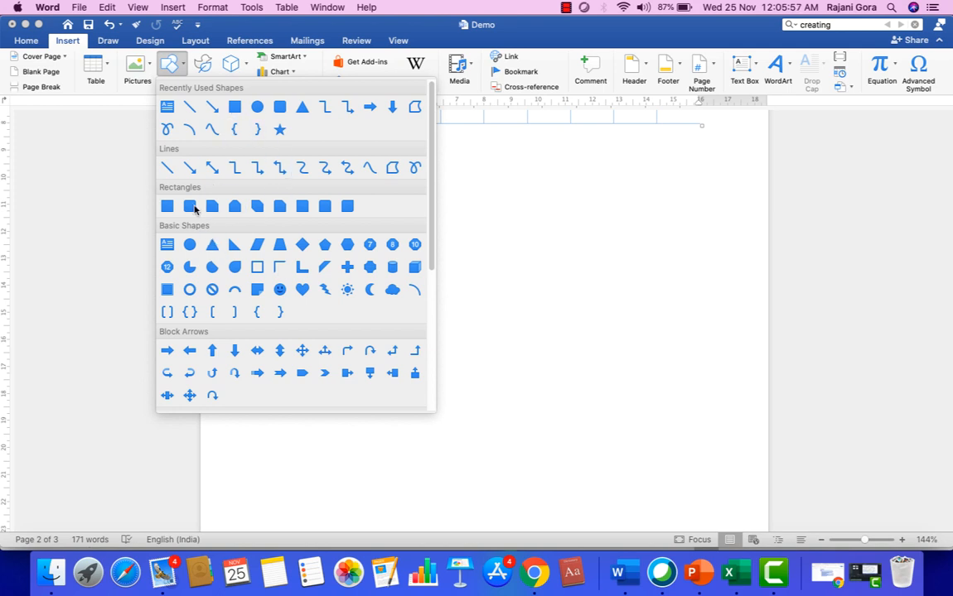
left_click(368, 106)
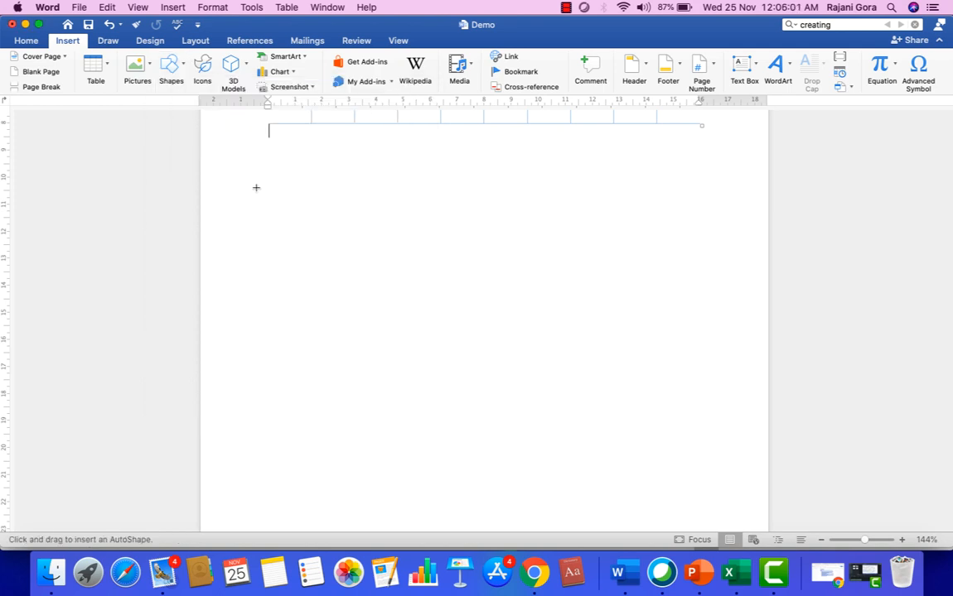
left_click_drag(256, 187, 532, 240)
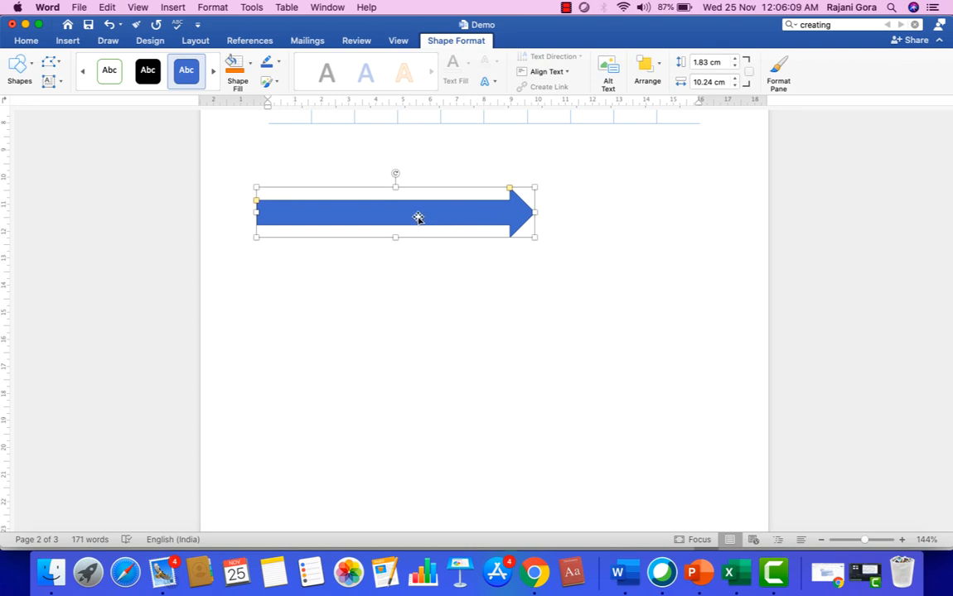
left_click_drag(535, 212, 600, 213)
left_click_drag(430, 240, 434, 278)
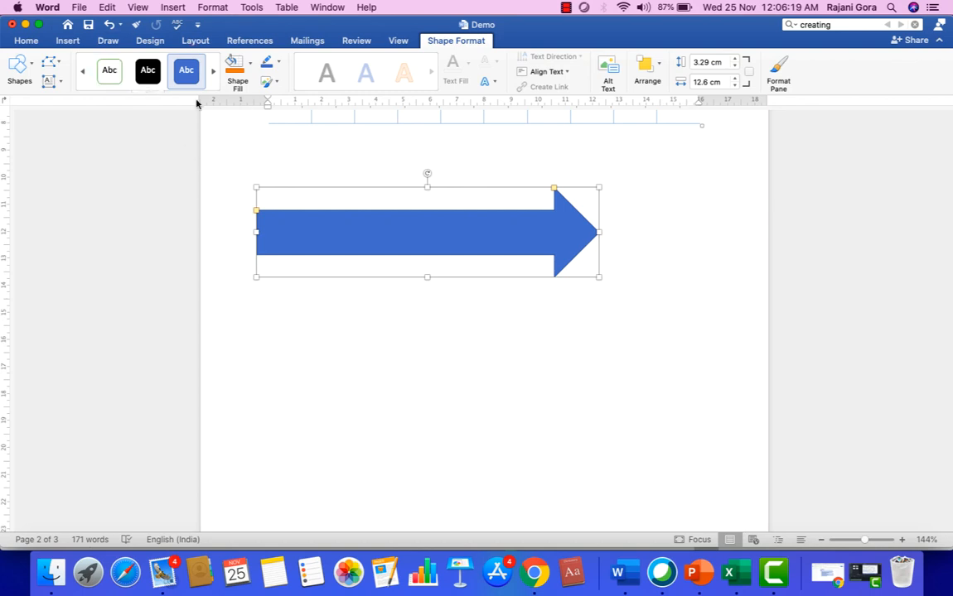
Deselect the block arrow and look through the full gallery of available shapes without choosing one.
left_click(375, 351)
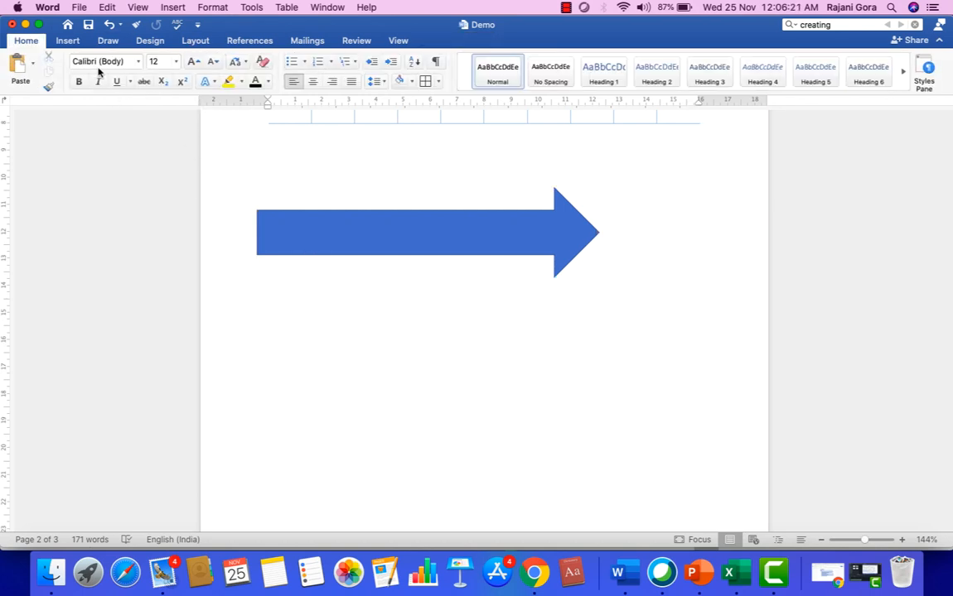
left_click(66, 39)
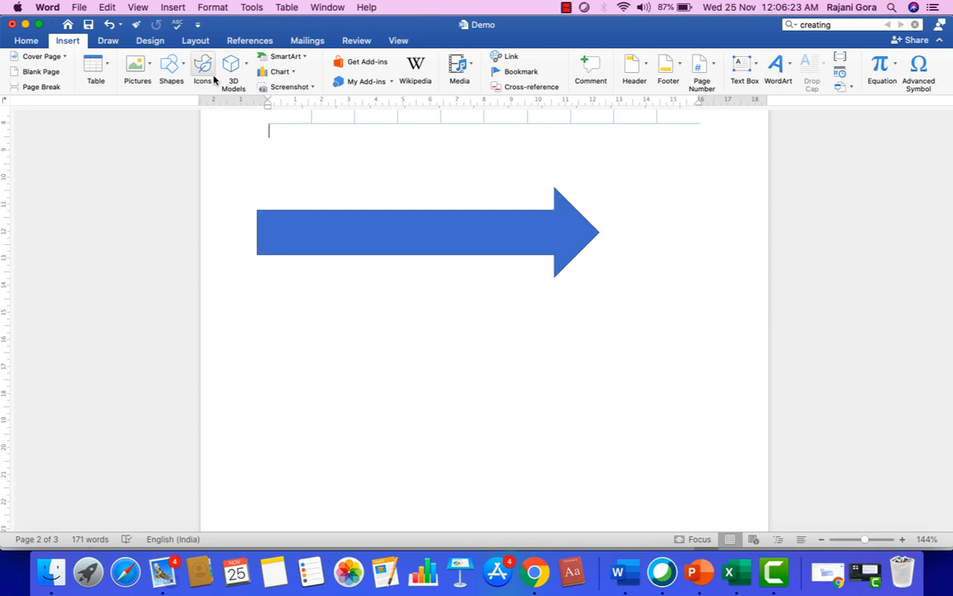
left_click(182, 69)
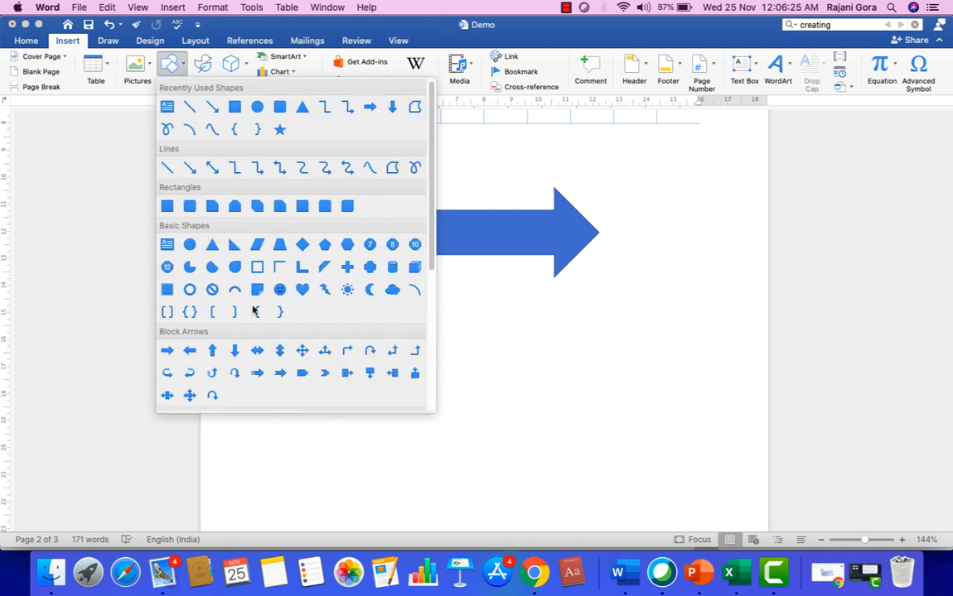
scroll(251, 315, "down", 6)
scroll(279, 340, "down", 2)
scroll(278, 341, "up", 10)
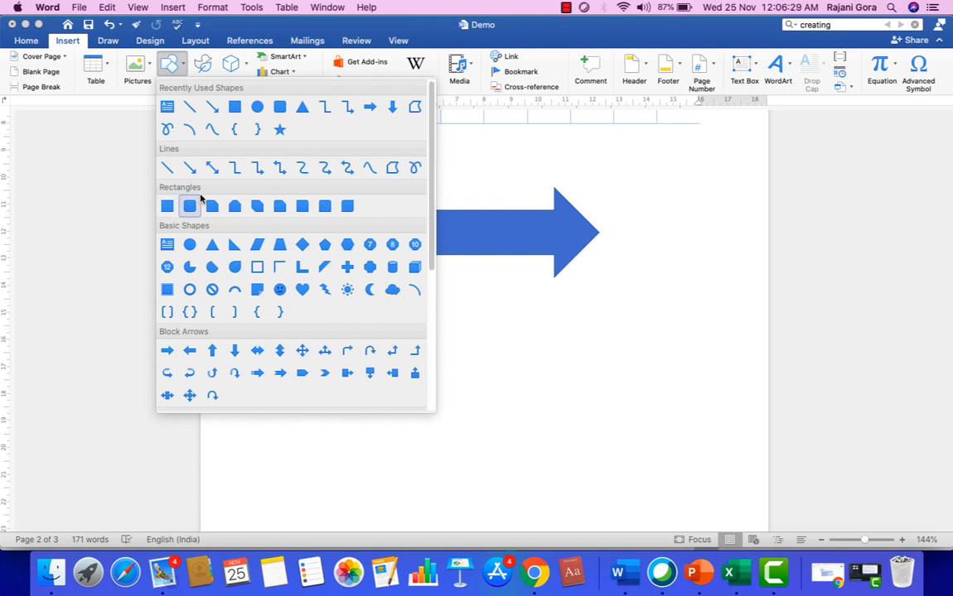
left_click(91, 191)
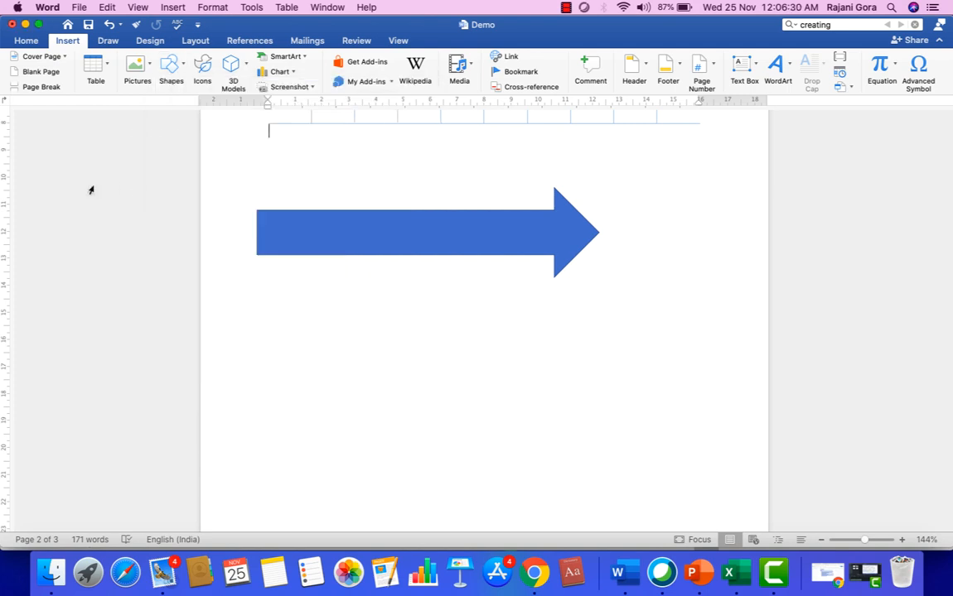
Review the sources for inserting 3D models and the available chart types, including the Hierarchy charts, without inserting anything.
left_click(244, 69)
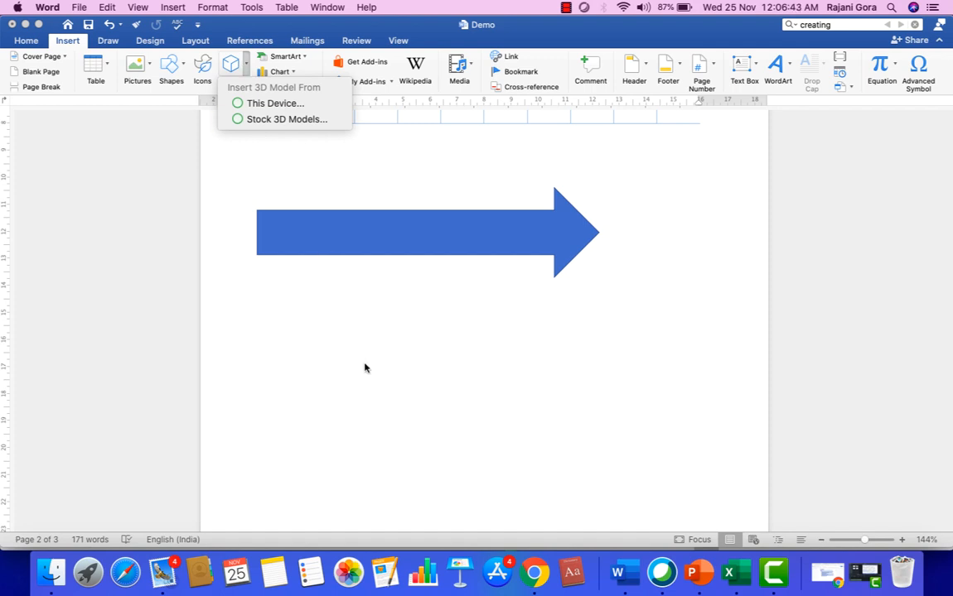
left_click(326, 329)
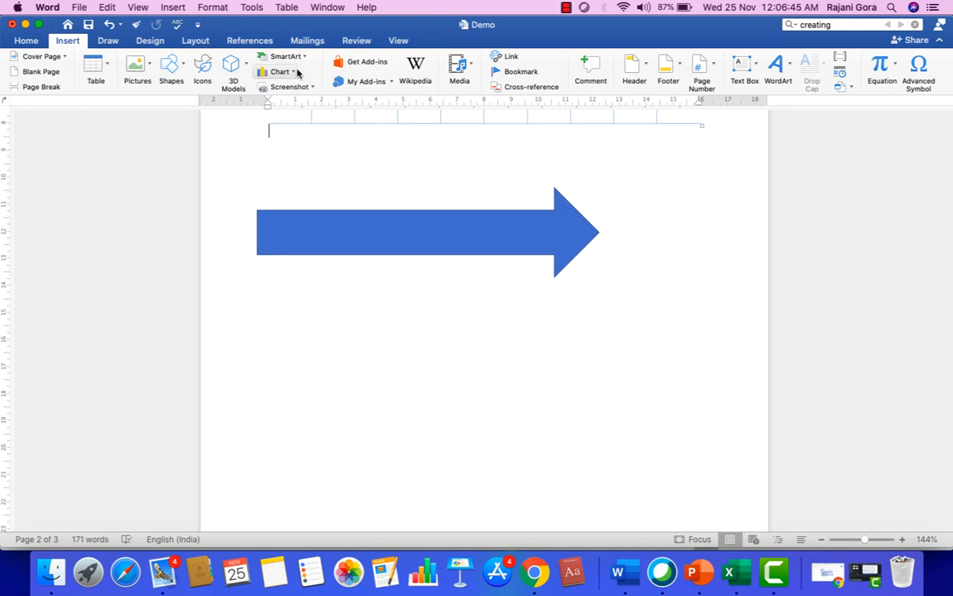
left_click(297, 73)
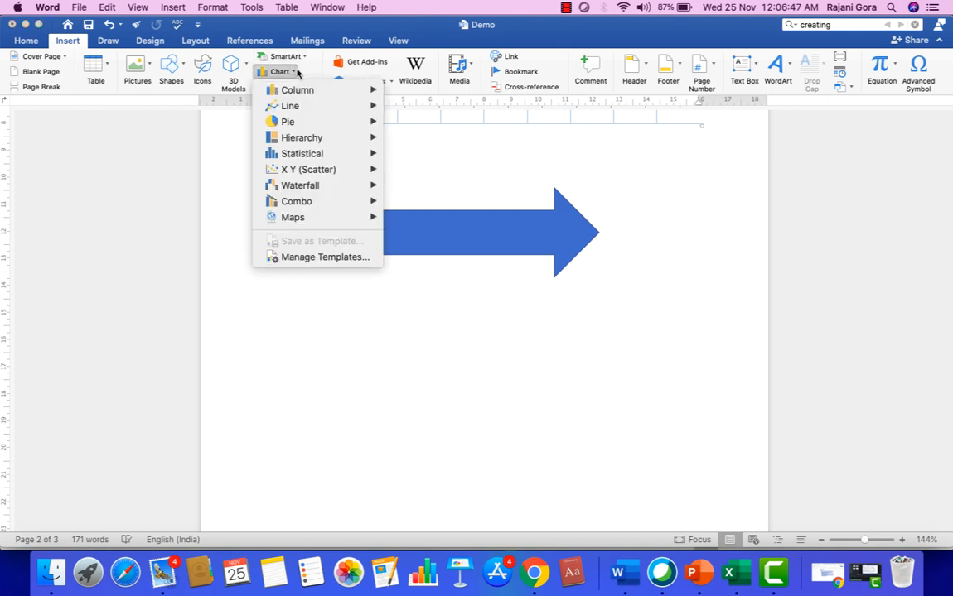
mouse_move(302, 141)
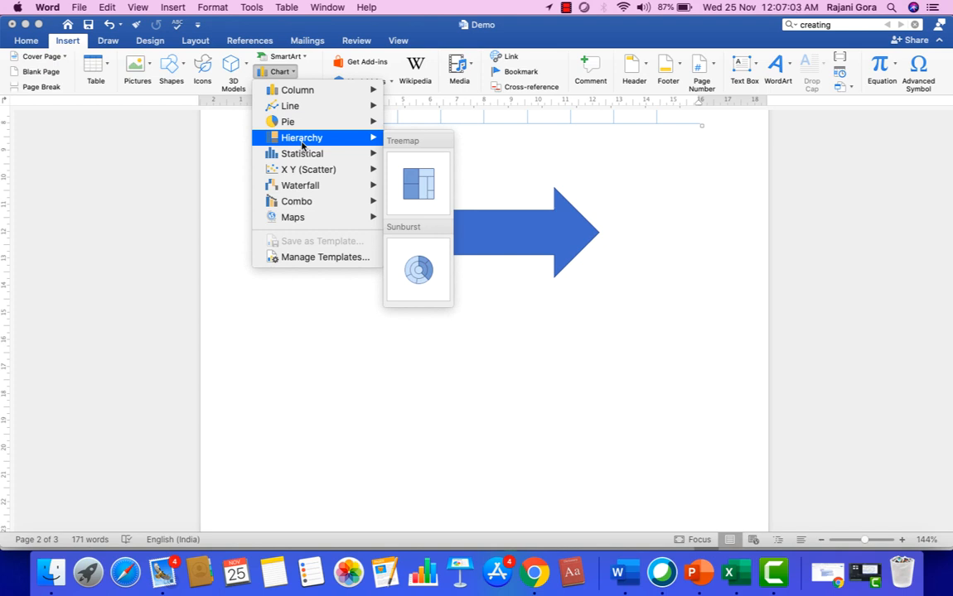
left_click(319, 321)
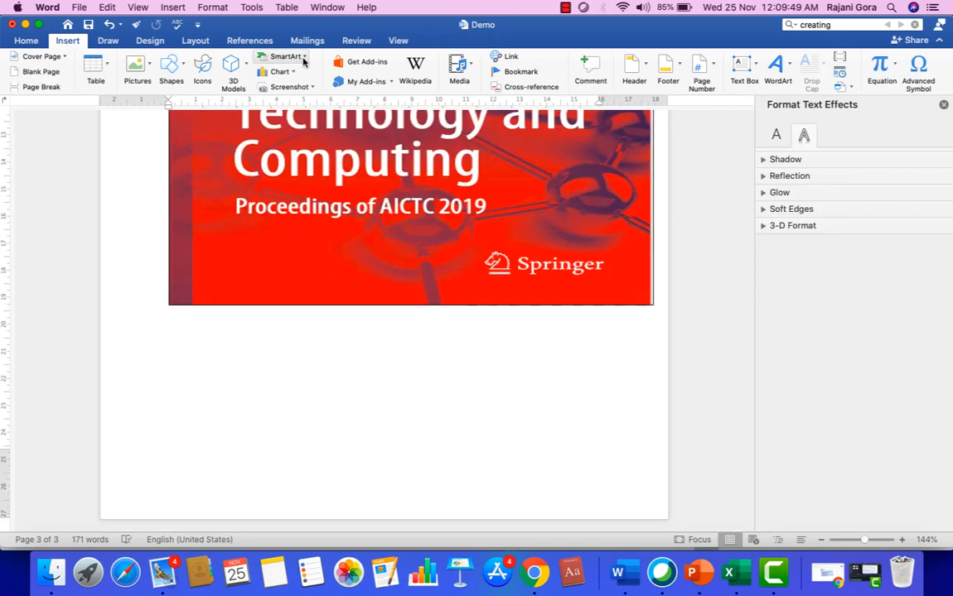
Insert a cycle SmartArt graphic of five circles after the book cover picture and change its layout to rounded boxes on a thin ring.
left_click(304, 60)
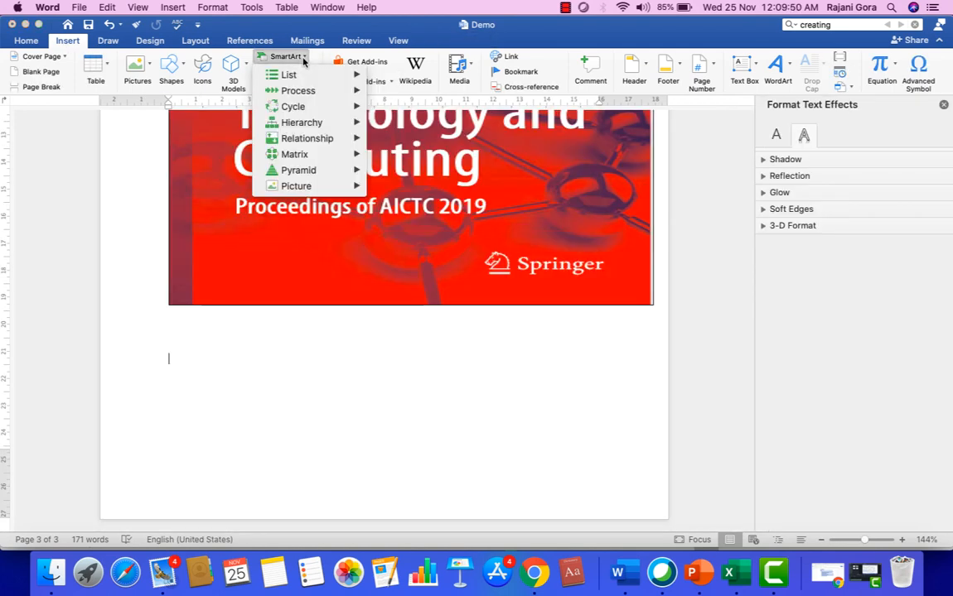
mouse_move(304, 79)
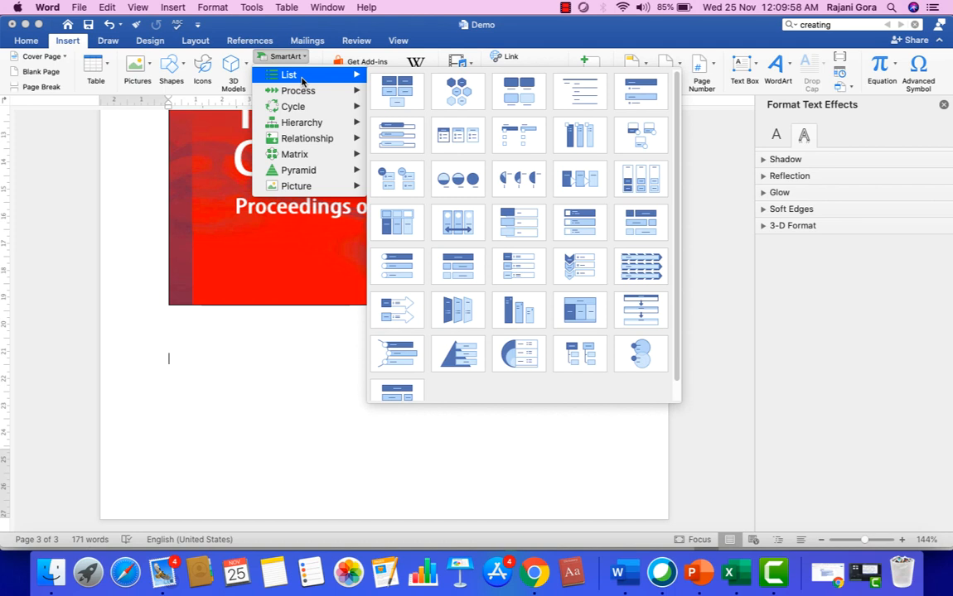
mouse_move(304, 108)
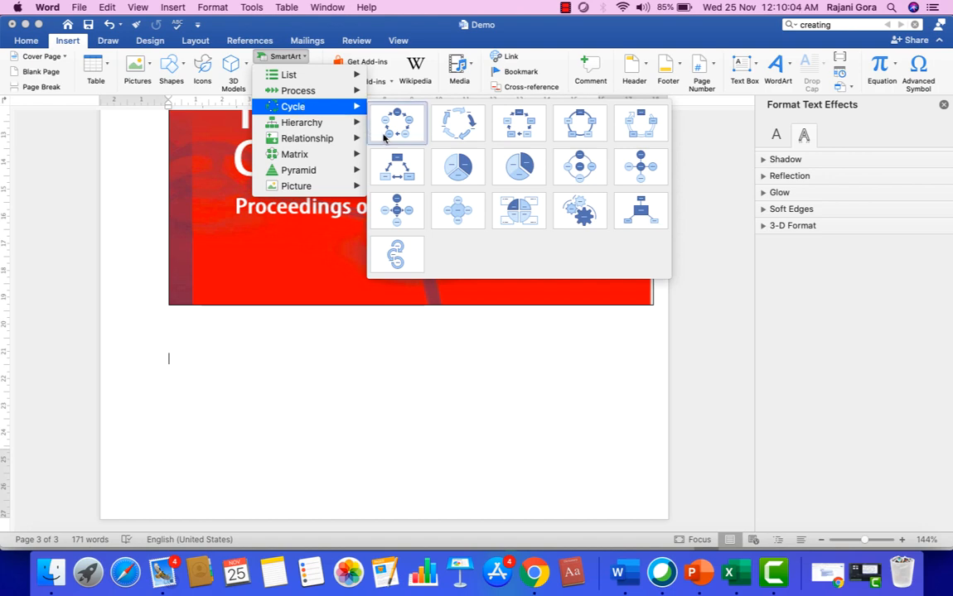
left_click(398, 124)
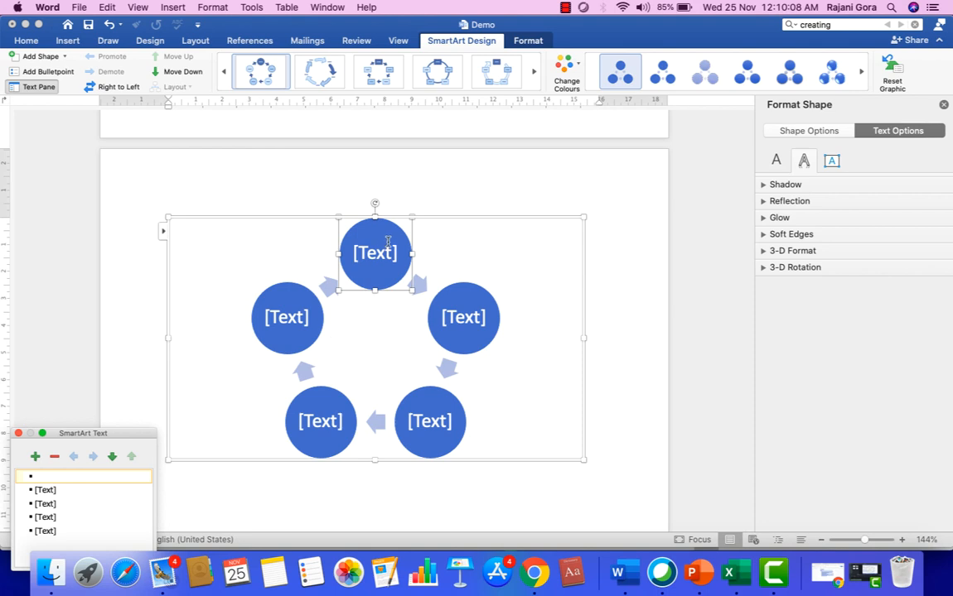
left_click(386, 266)
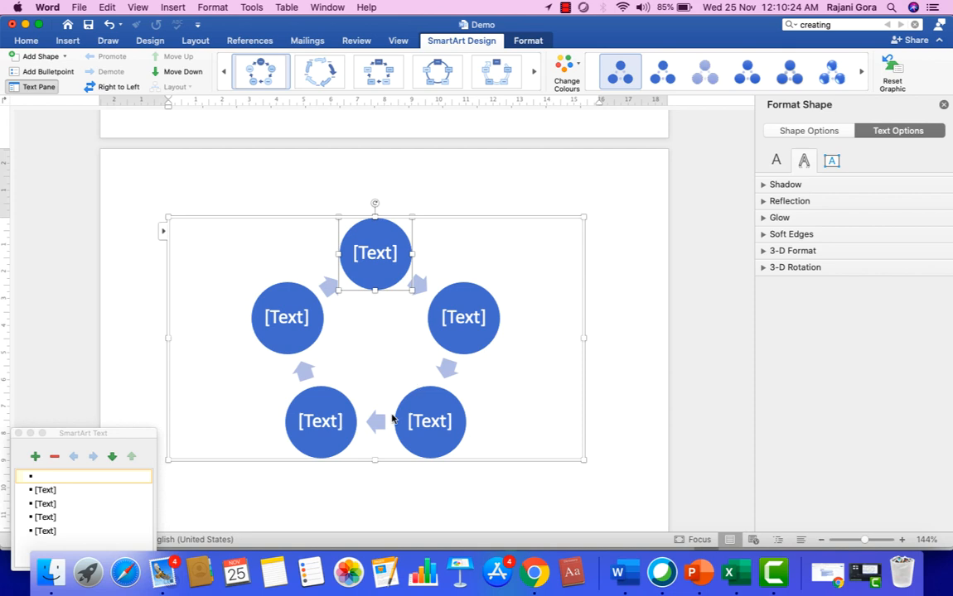
left_click(331, 77)
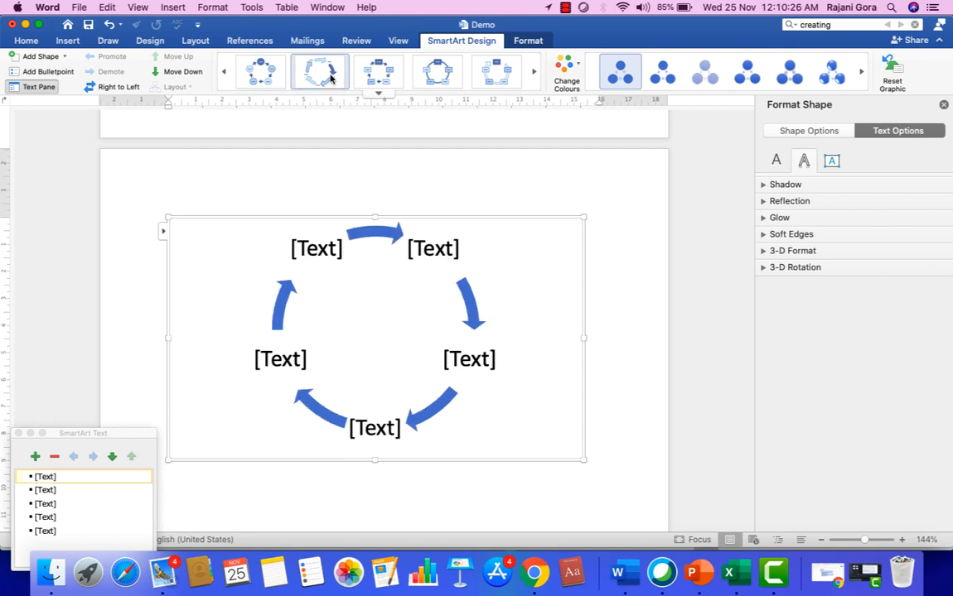
left_click(390, 72)
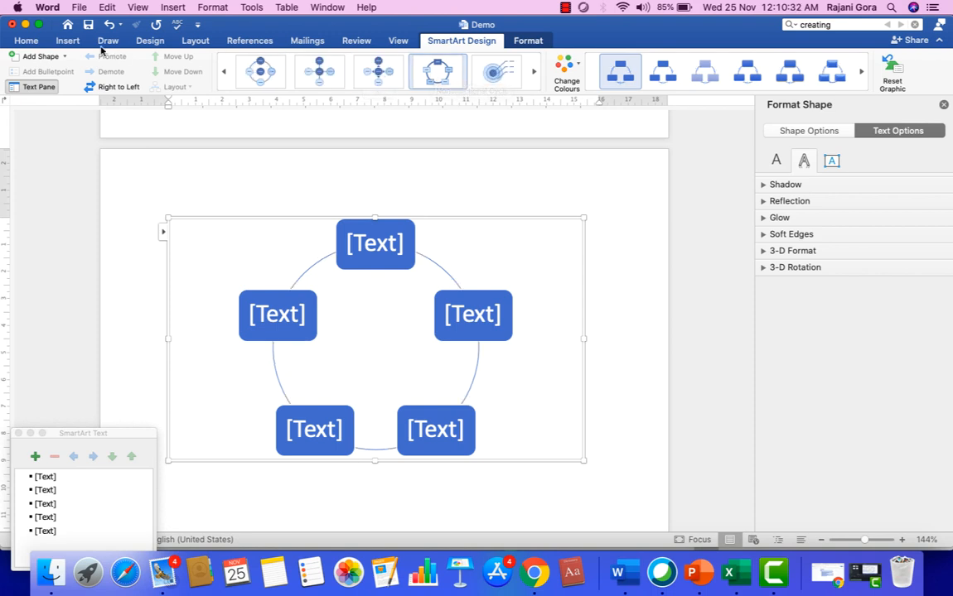
Replace the cycle SmartArt with the first List layout, made of plain rectangular blocks.
left_click(68, 42)
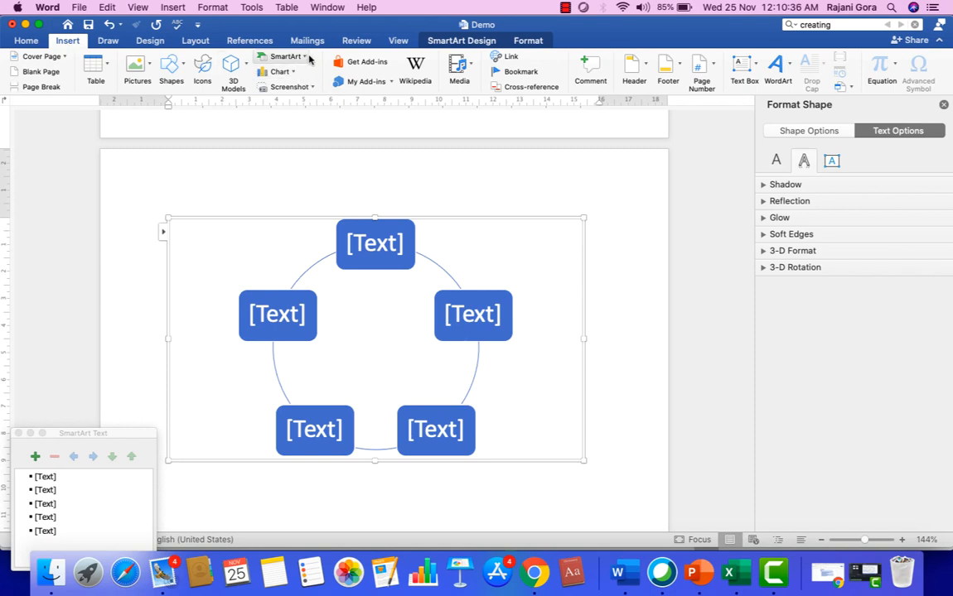
left_click(307, 58)
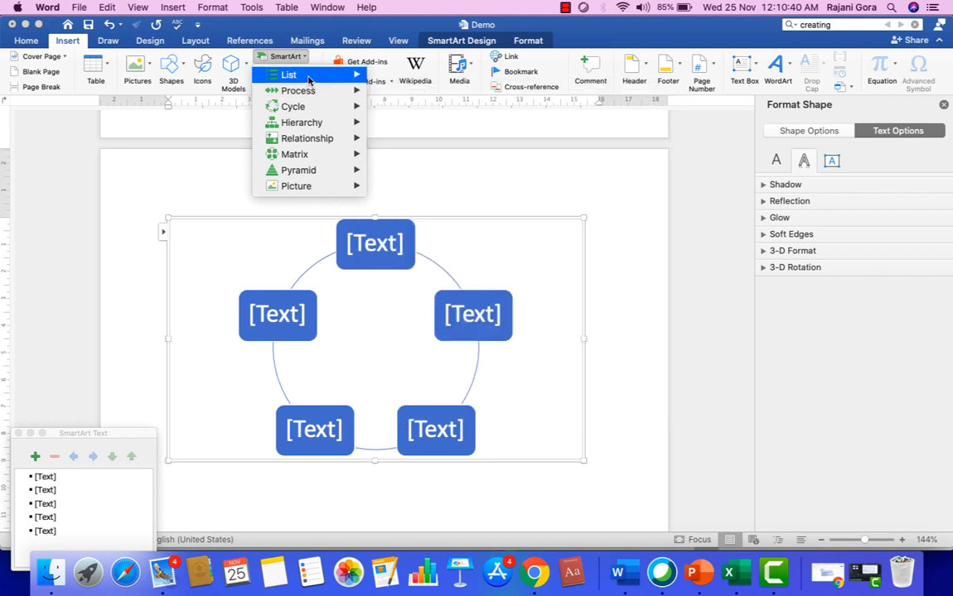
mouse_move(309, 79)
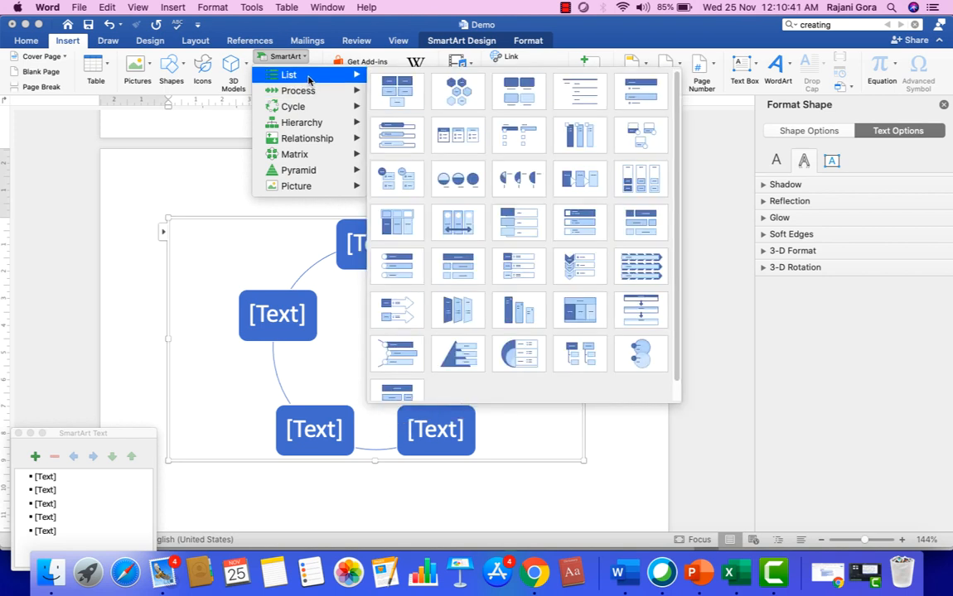
left_click(393, 86)
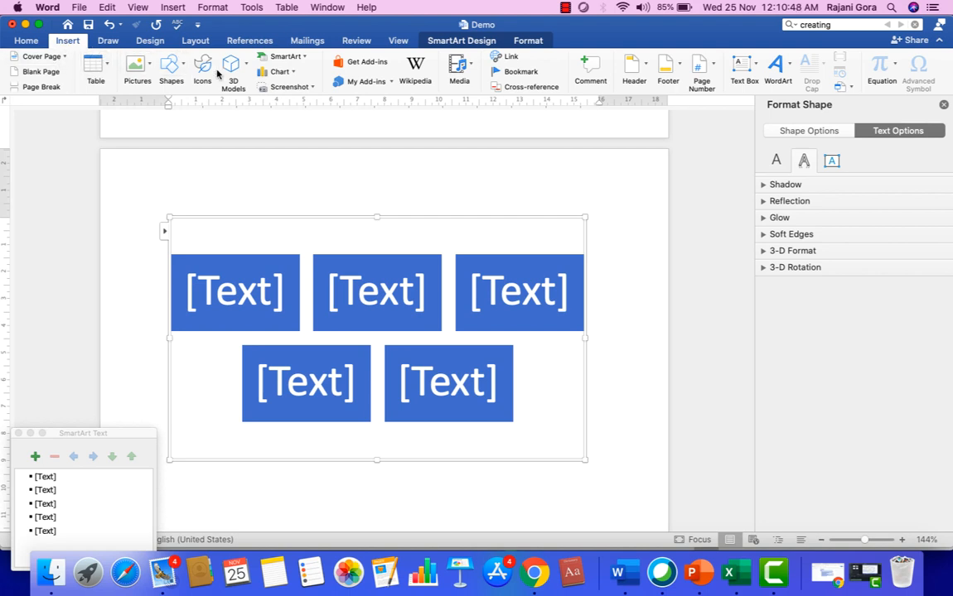
Switch the SmartArt to the List layout of header bars linked by down arrows and select its first sub-item for text entry.
left_click(284, 56)
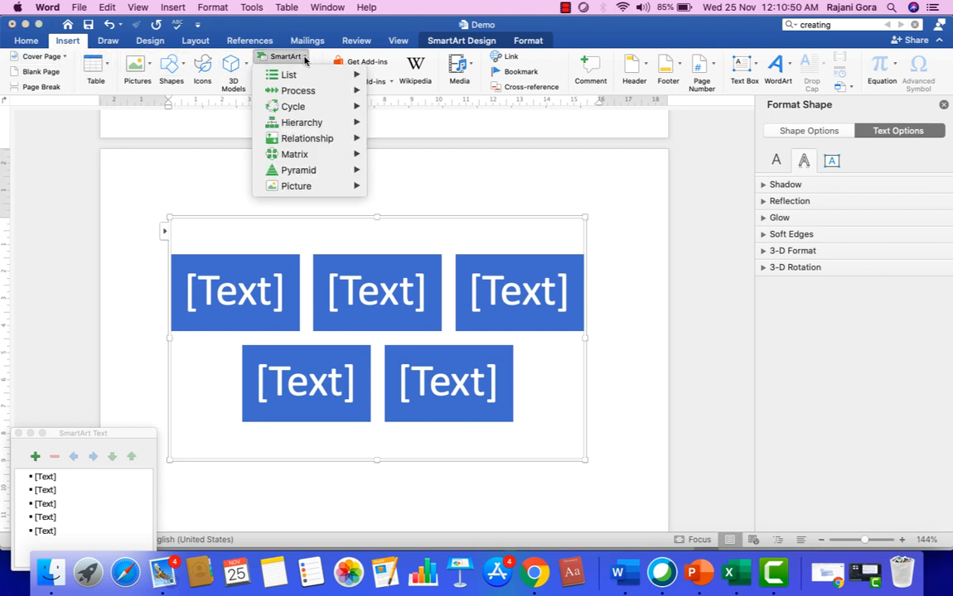
mouse_move(288, 75)
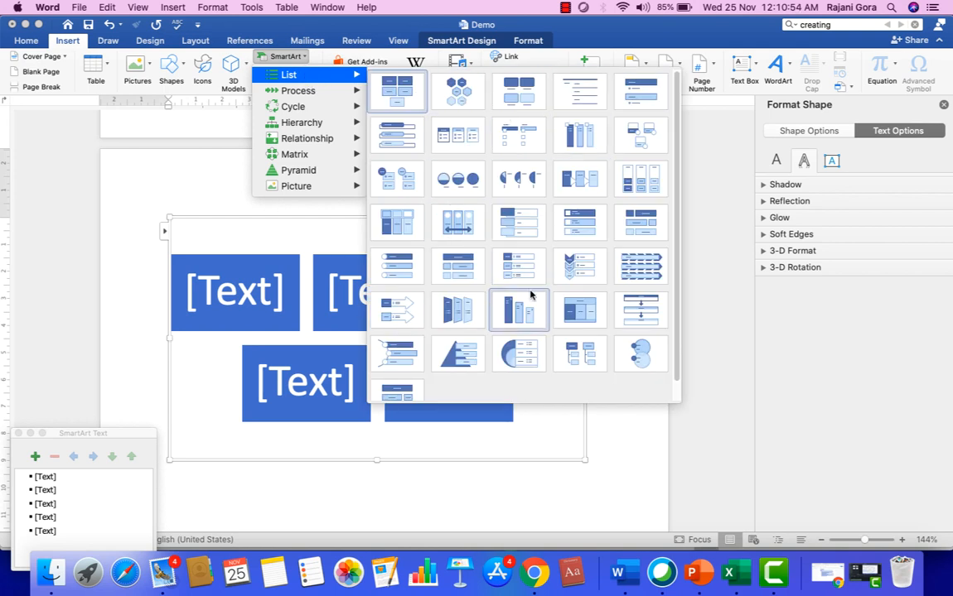
scroll(551, 262, "down", 1)
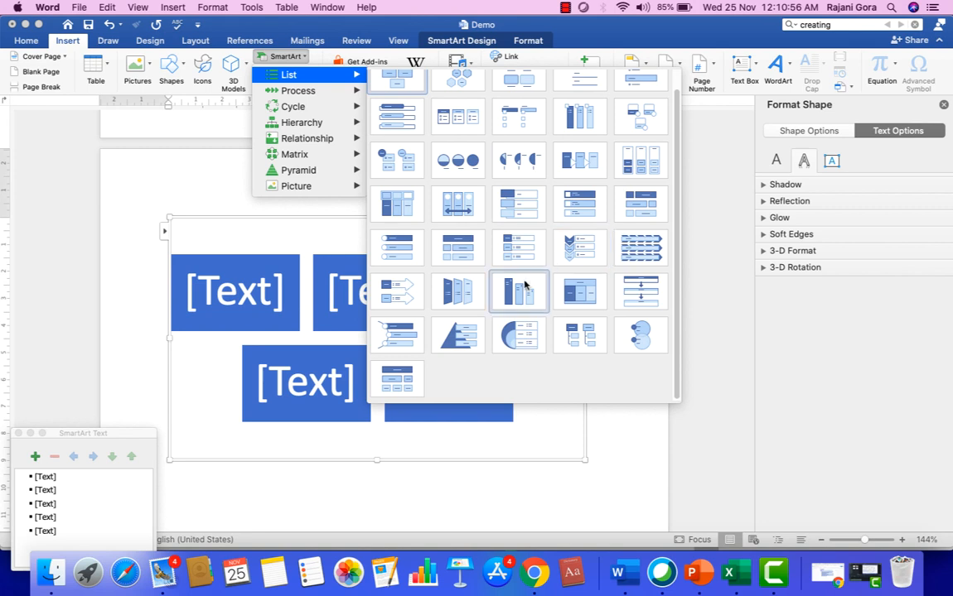
left_click(625, 288)
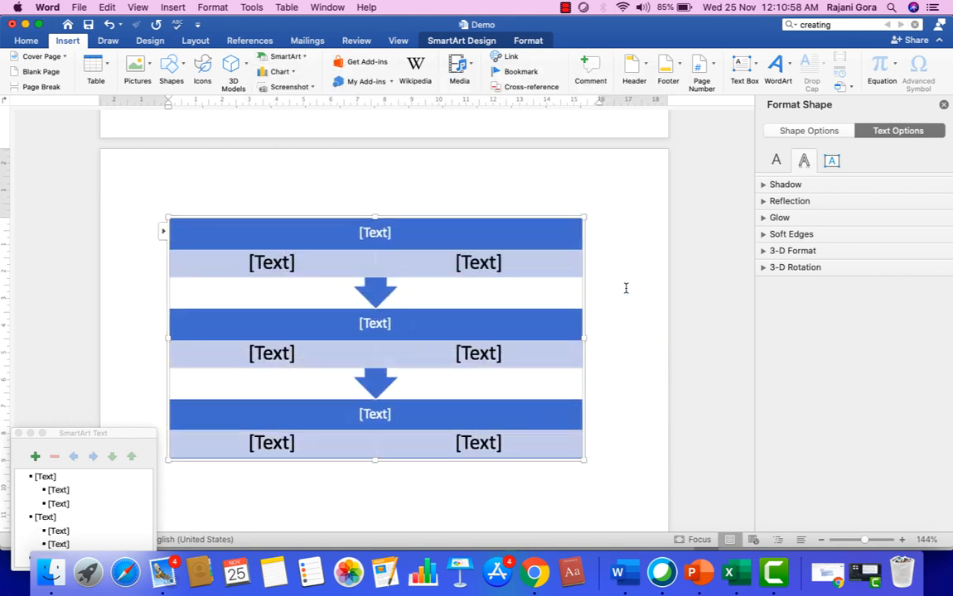
scroll(626, 288, "down", 4)
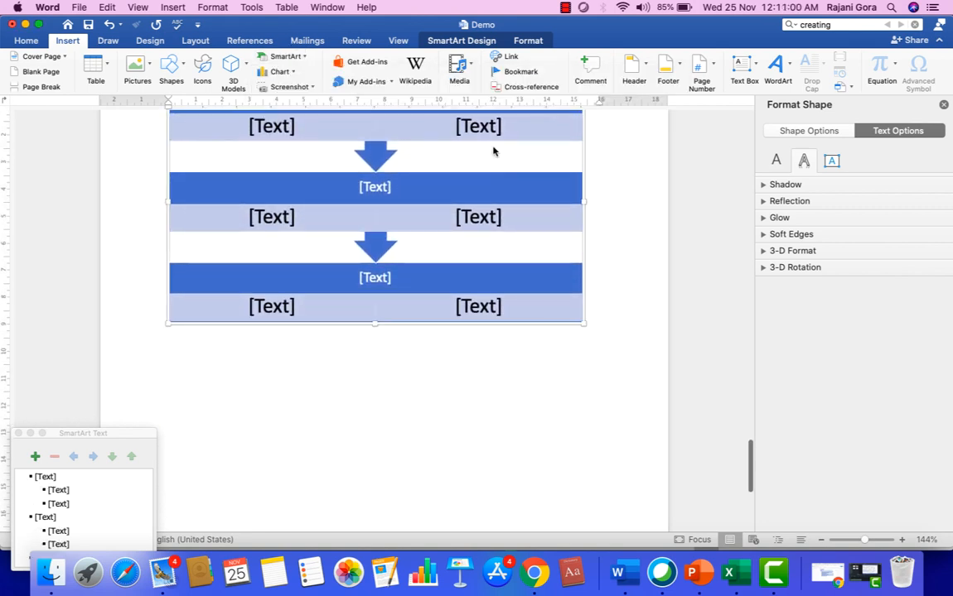
scroll(429, 284, "up", 6)
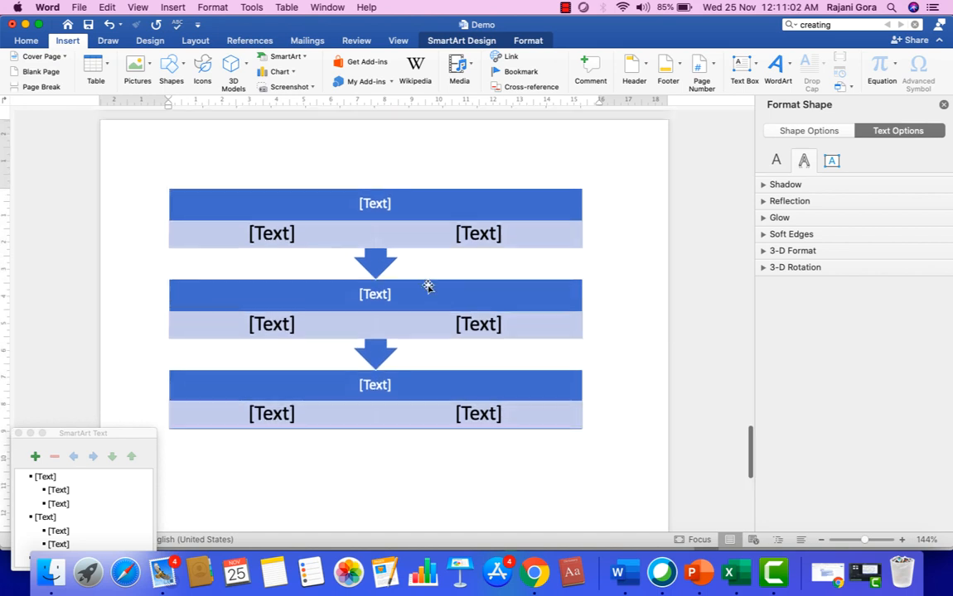
scroll(429, 287, "down", 3)
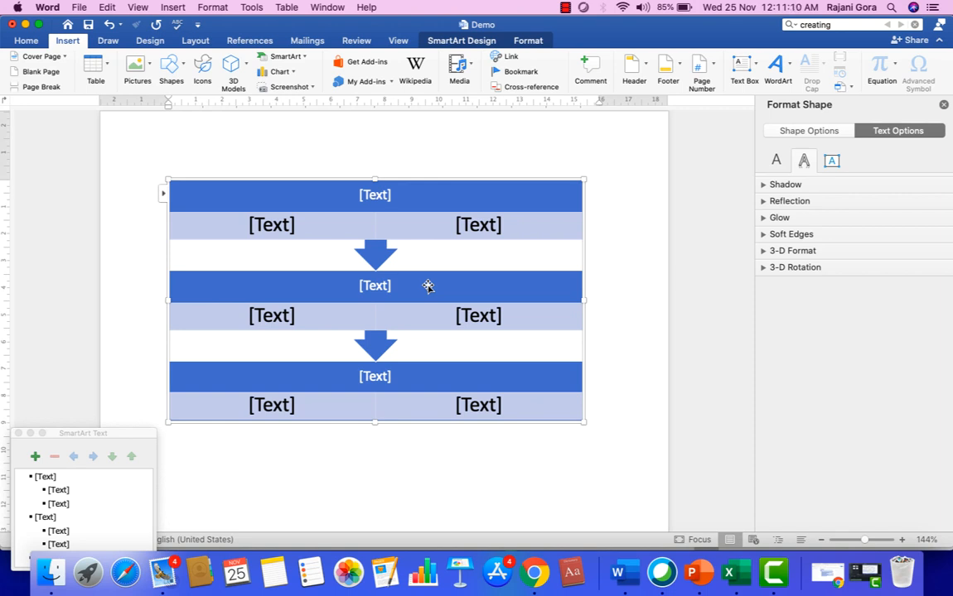
left_click(270, 224)
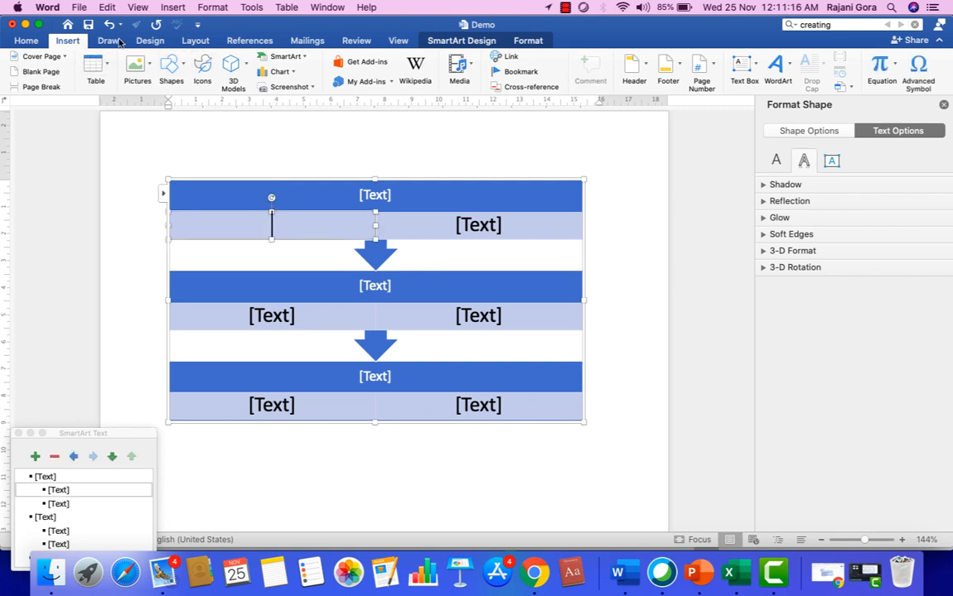
Browse the Picture and Relationship SmartArt layouts, and change the graphic to a three-level pyramid.
left_click(303, 57)
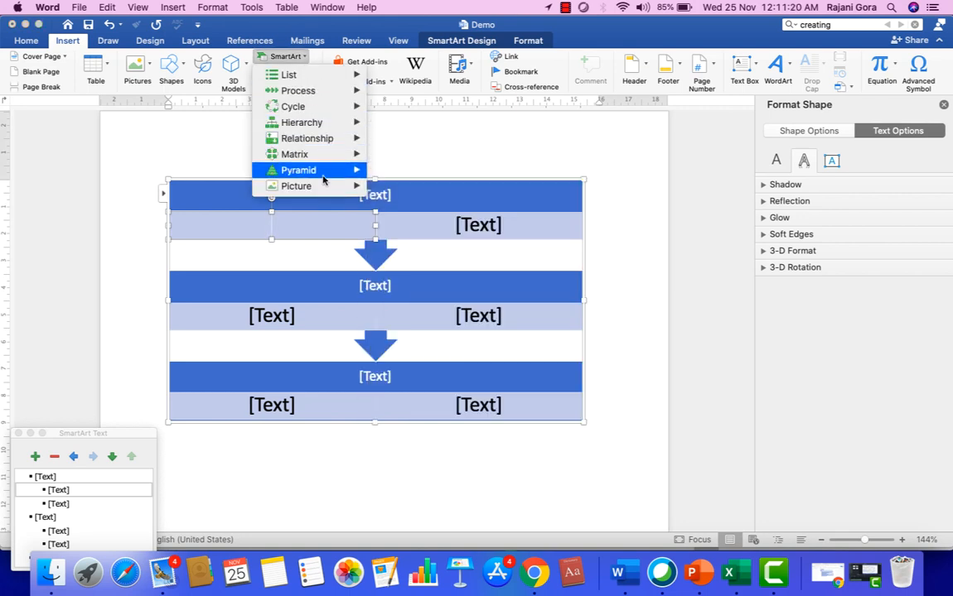
mouse_move(323, 180)
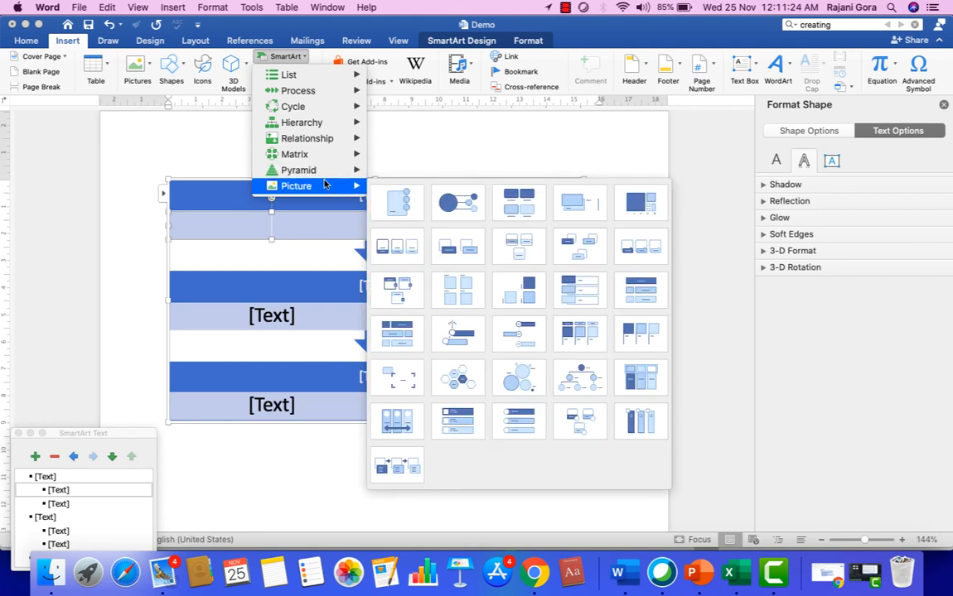
mouse_move(310, 154)
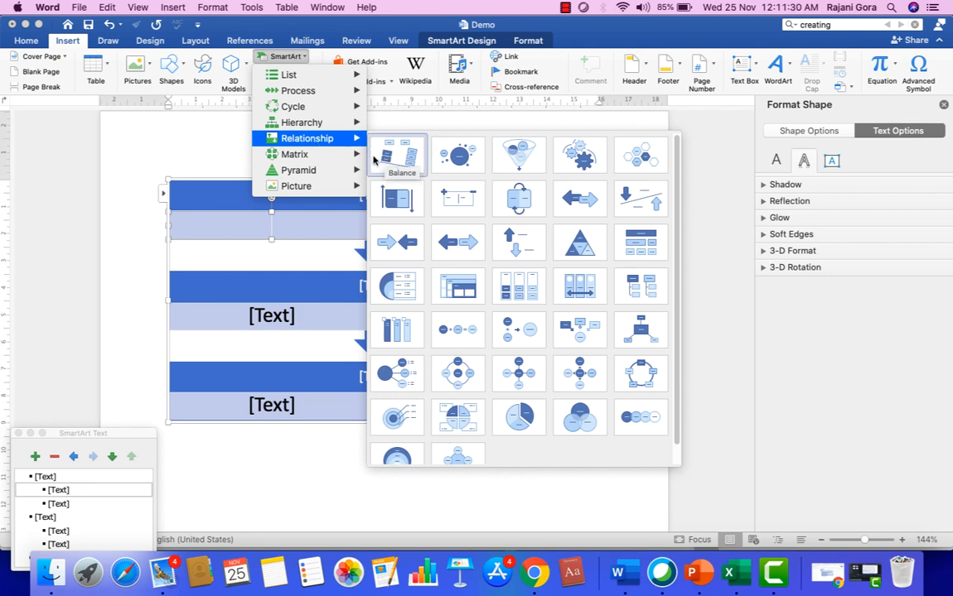
left_click(396, 187)
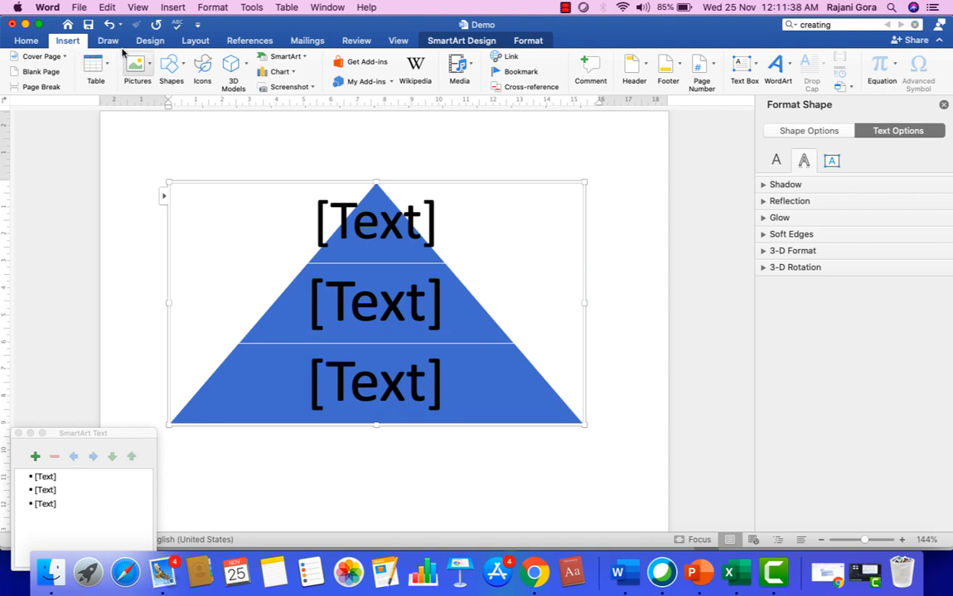
Insert a screen clipping of the flower image on the purple-blue background above the pyramid SmartArt, about 15.93 cm wide.
left_click(311, 89)
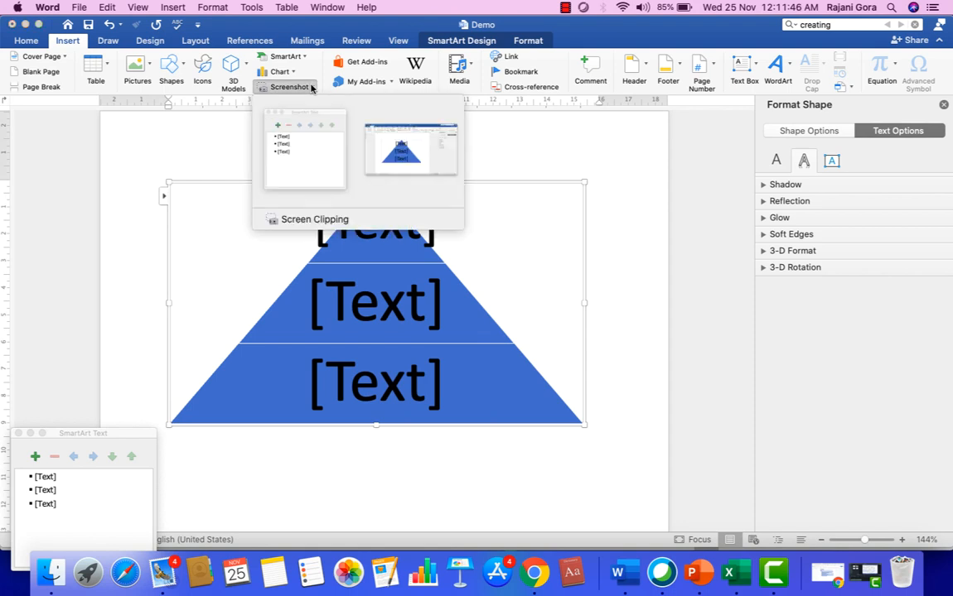
left_click(194, 134)
left_click(310, 88)
left_click(306, 225)
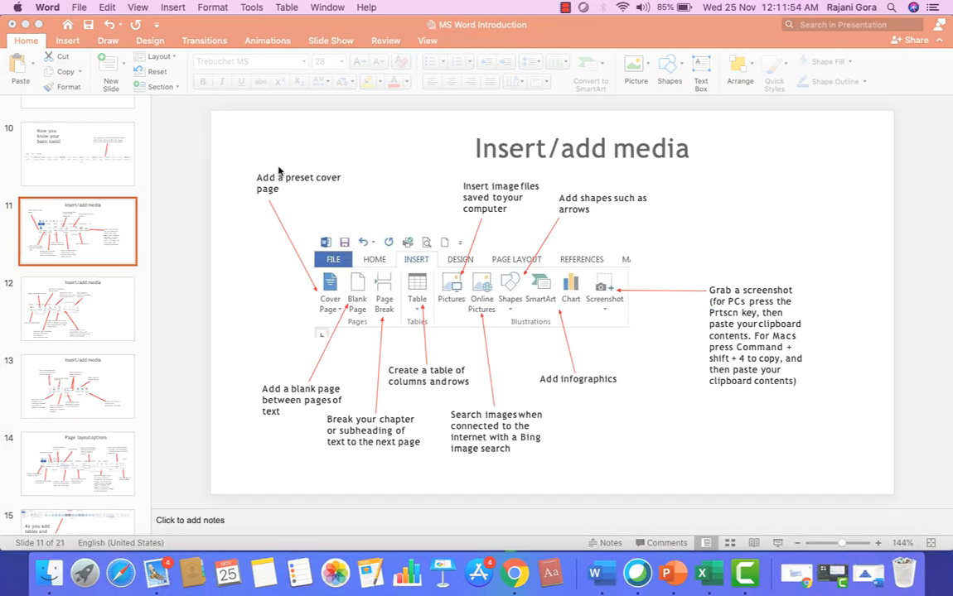
left_click_drag(244, 130, 842, 472)
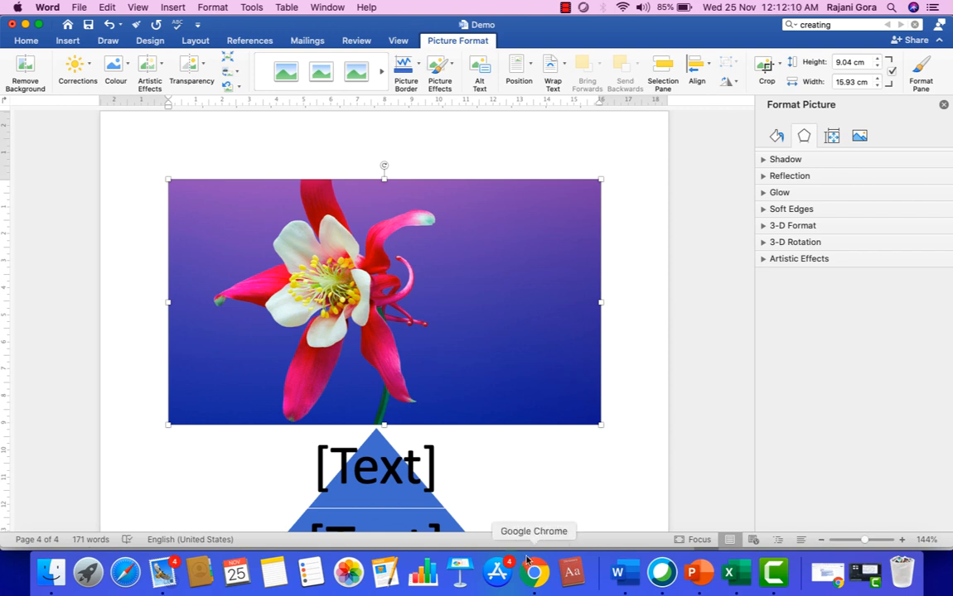
scroll(435, 313, "down", 5)
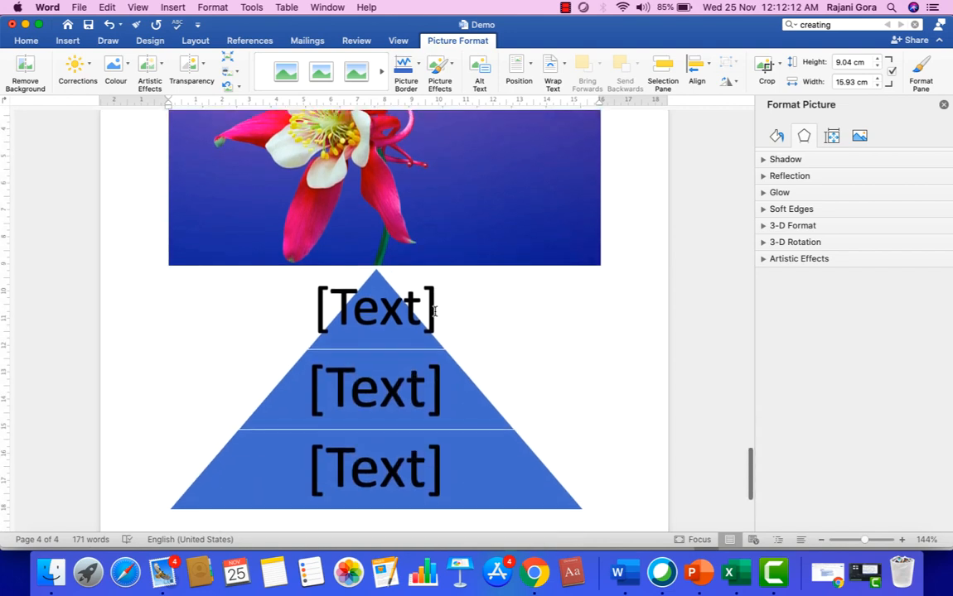
scroll(435, 313, "up", 4)
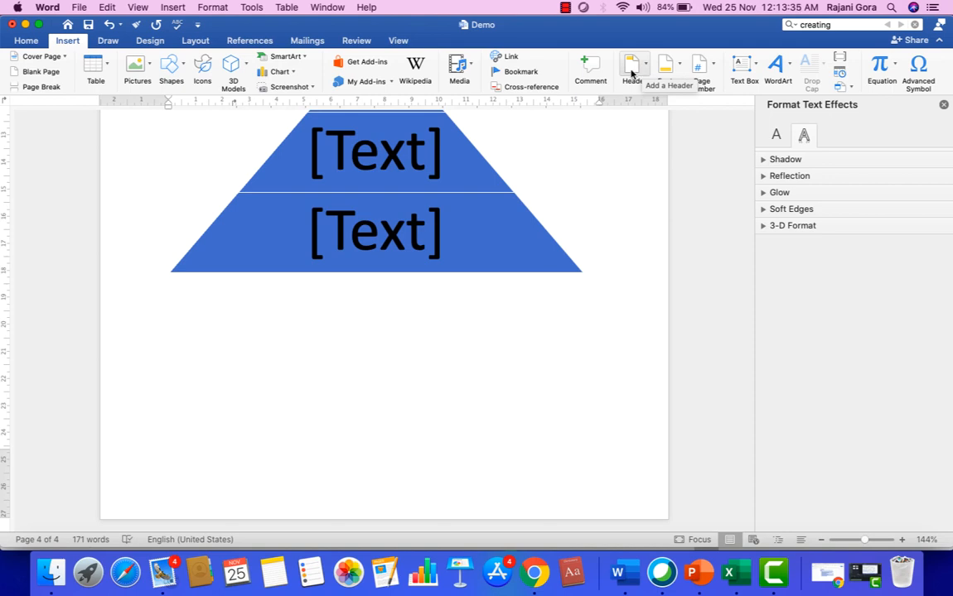
Add the built-in Blank header to the document and look over its placeholder on the different pages.
left_click(631, 71)
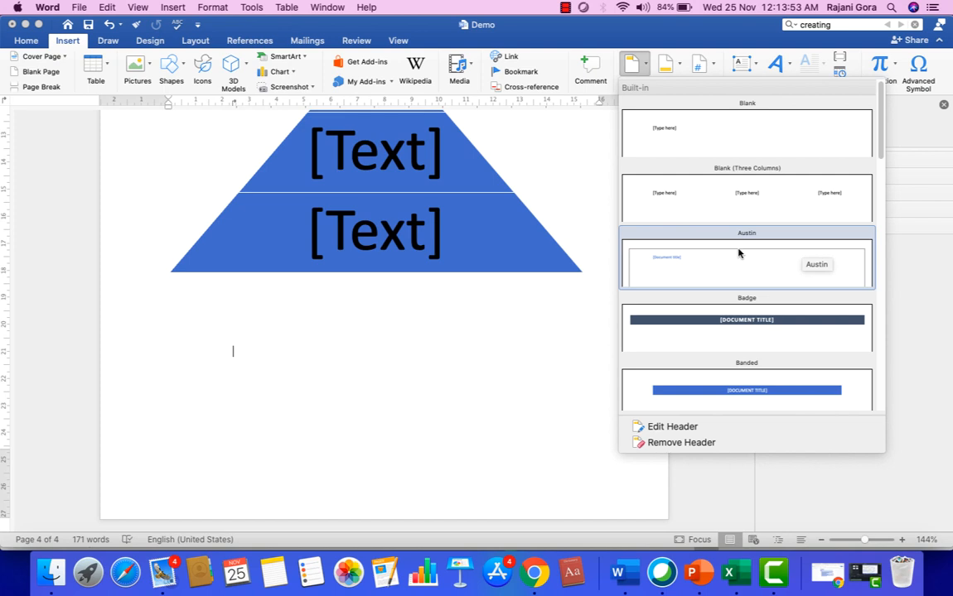
left_click(713, 156)
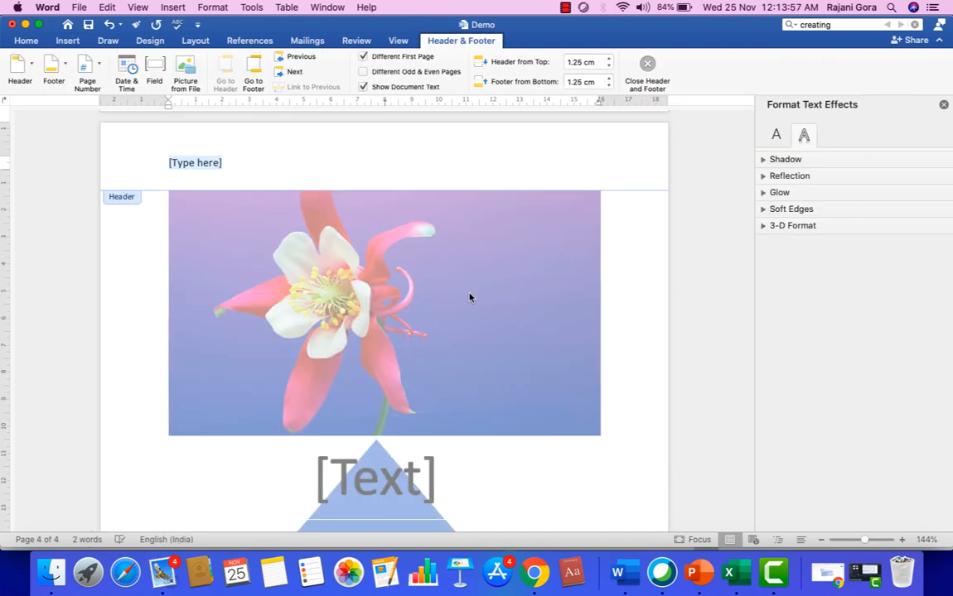
scroll(469, 297, "down", 3)
scroll(468, 298, "up", 10)
scroll(468, 297, "up", 2)
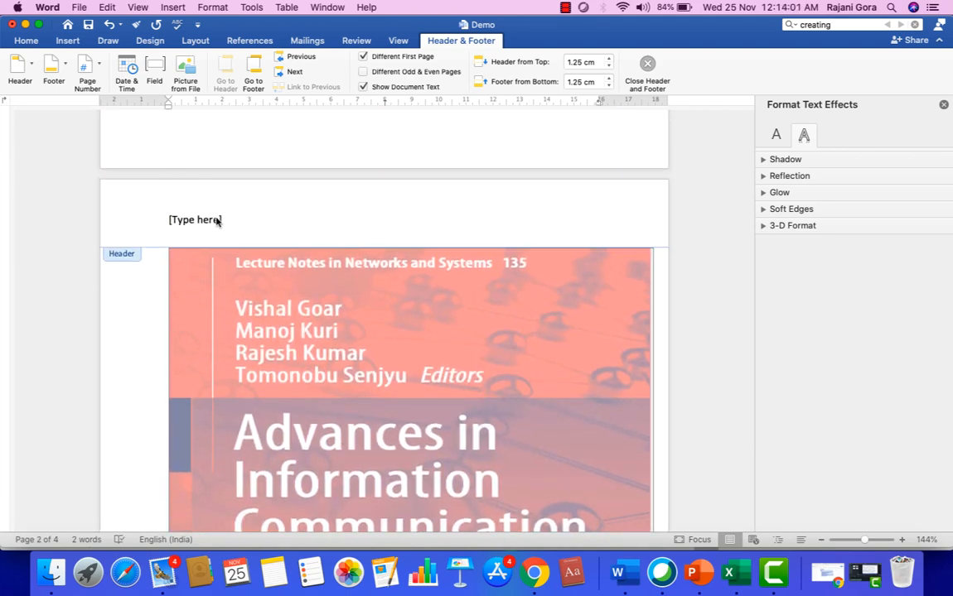
scroll(214, 217, "up", 3)
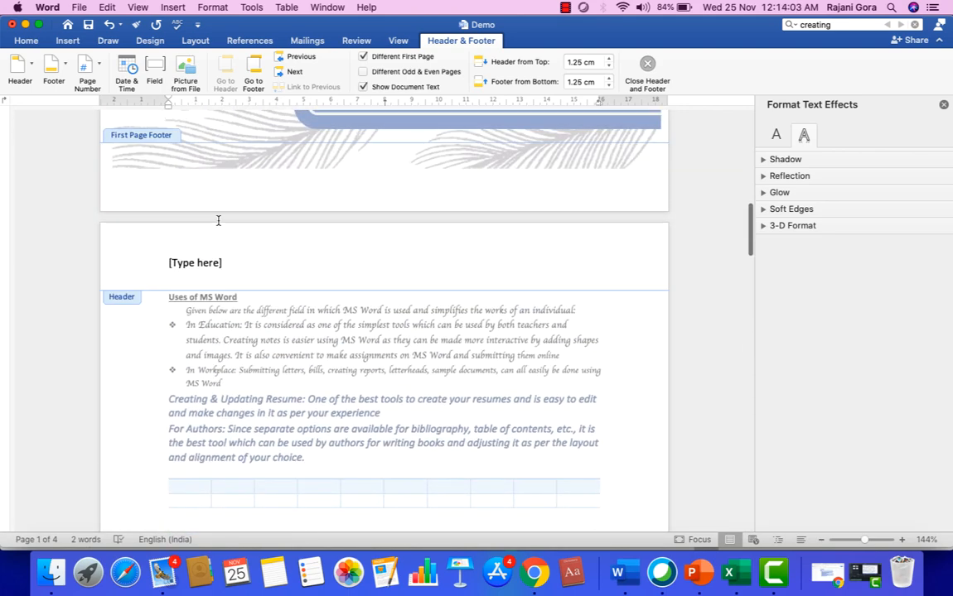
scroll(217, 222, "up", 10)
scroll(218, 222, "down", 15)
scroll(218, 207, "down", 5)
Replace the header placeholder with the text "MS Word" and return to the document body.
left_click(229, 175)
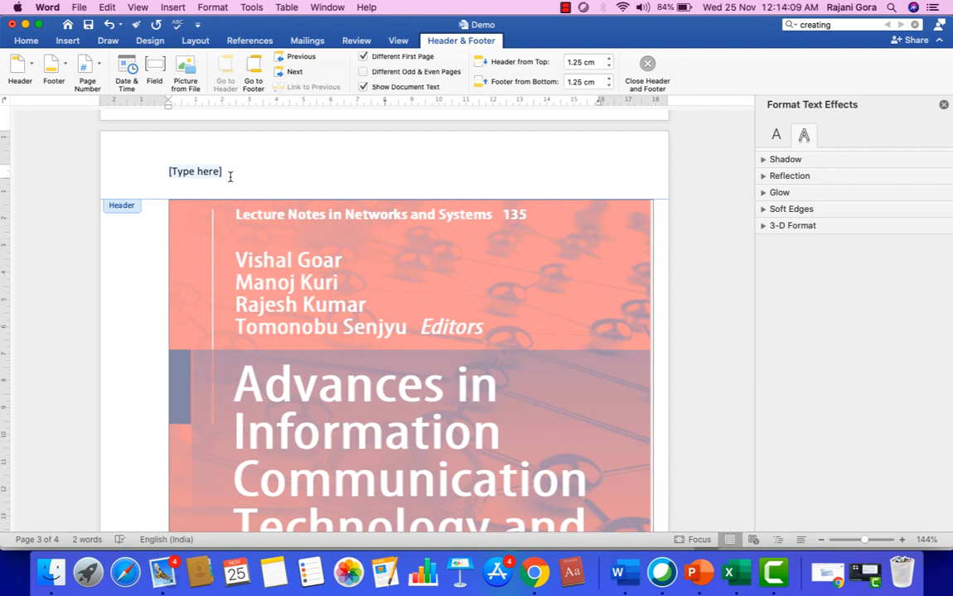
key("BackSpace")
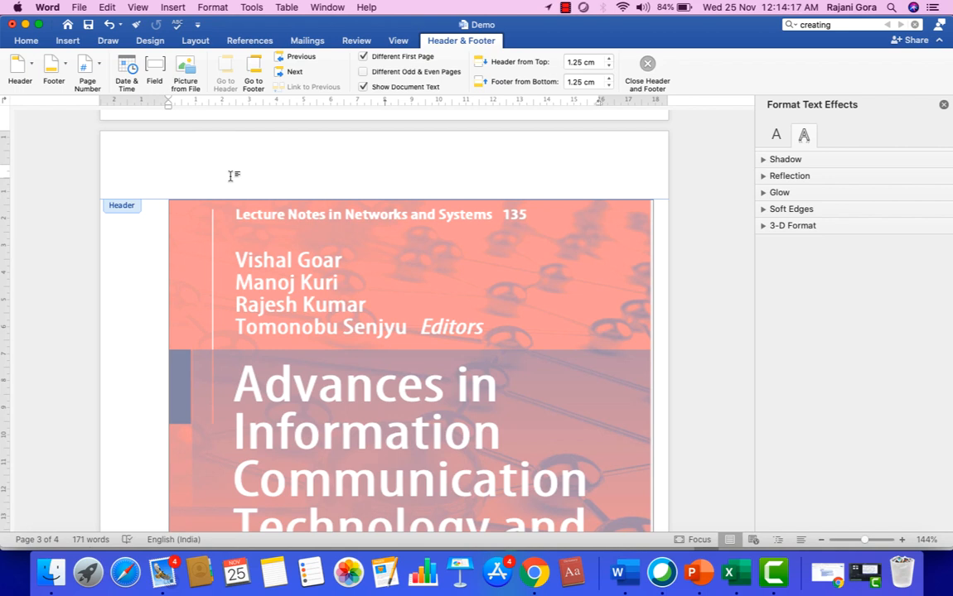
type("MS Wo")
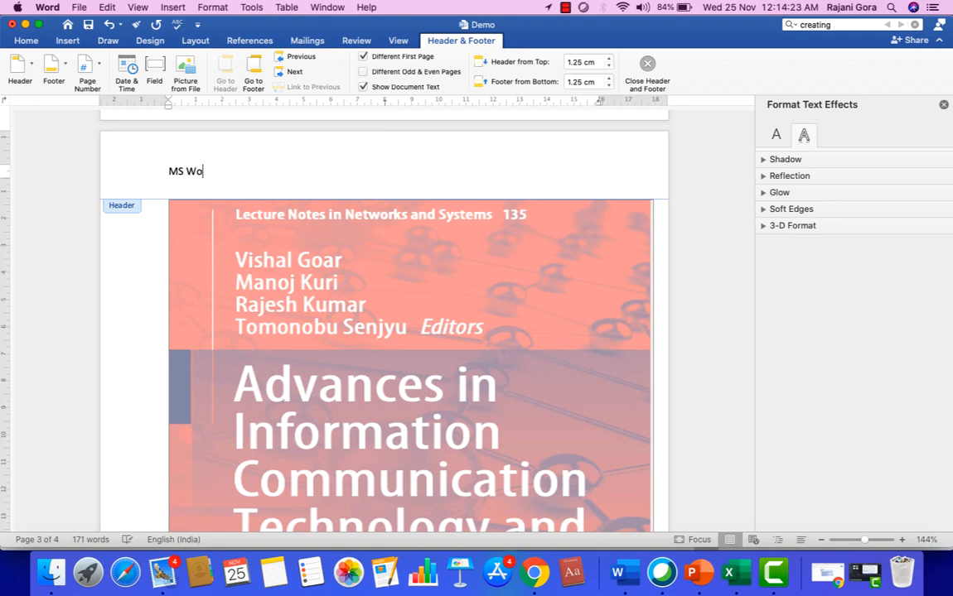
type("rd")
double_click(147, 250)
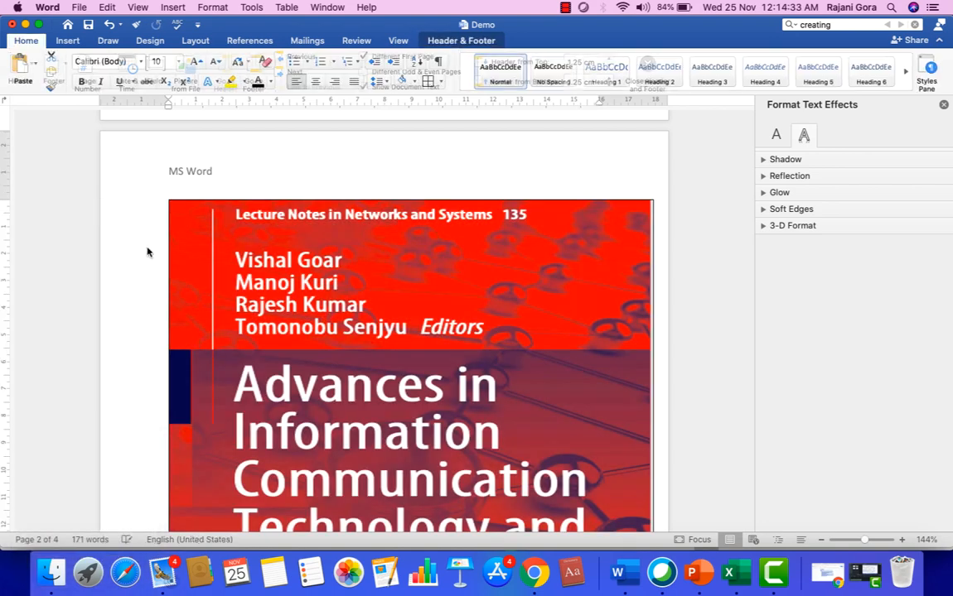
Check the header text on the pages with the book cover and the flower picture.
scroll(144, 252, "down", 5)
scroll(145, 253, "down", 8)
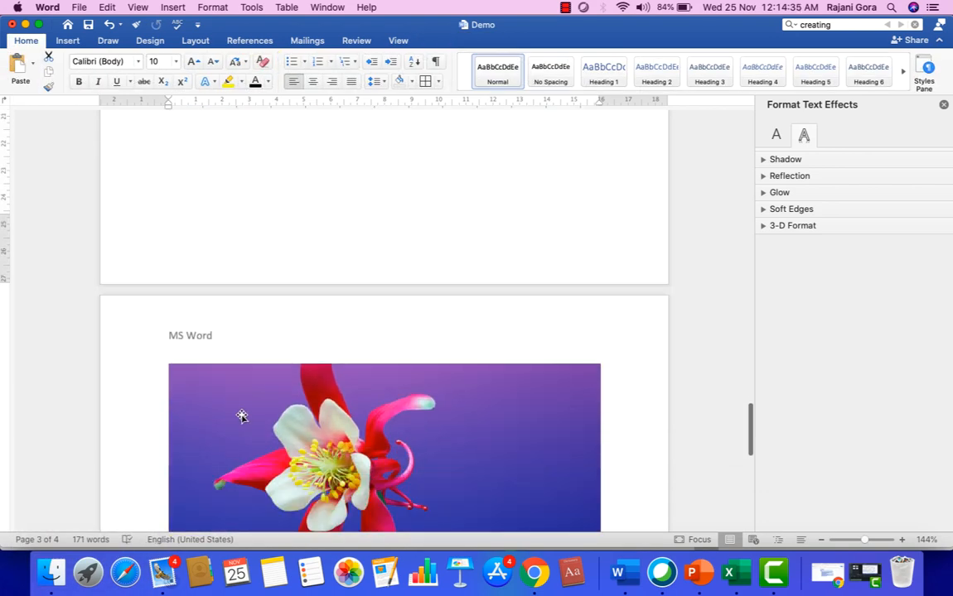
scroll(242, 415, "down", 8)
scroll(241, 415, "down", 5)
scroll(240, 420, "up", 3)
scroll(240, 415, "down", 8)
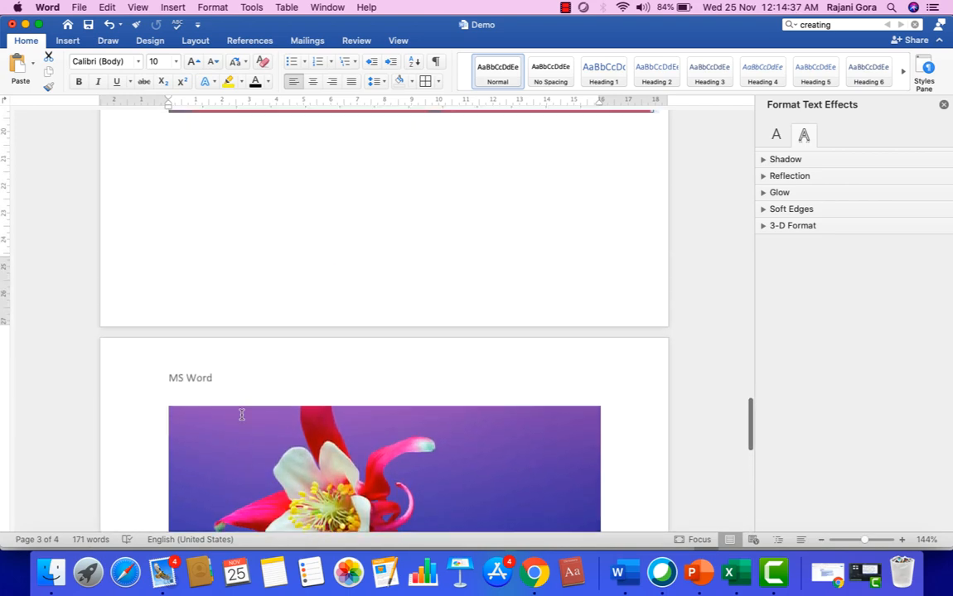
scroll(242, 418, "up", 1)
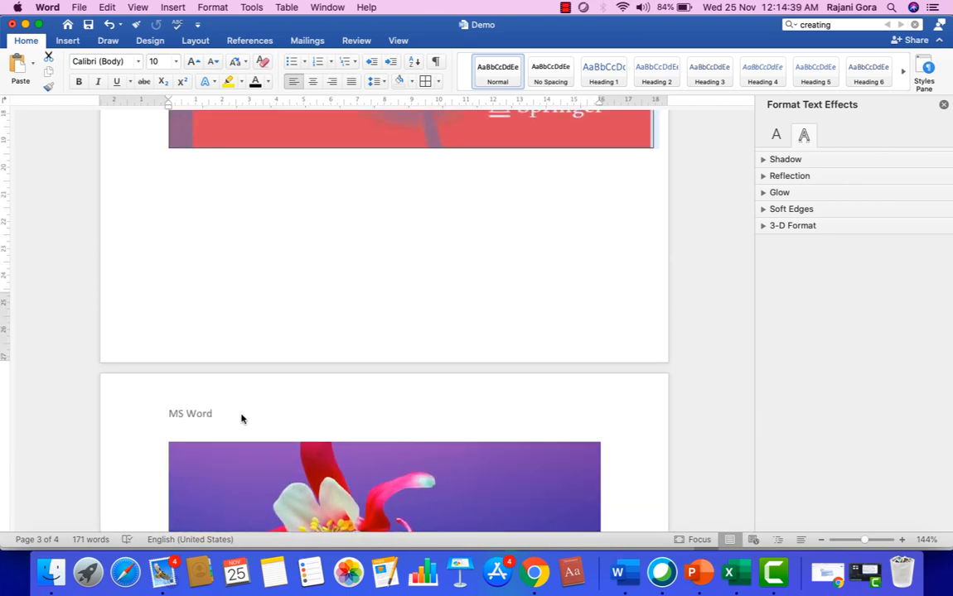
Add the built-in Blank footer to the document.
left_click(66, 41)
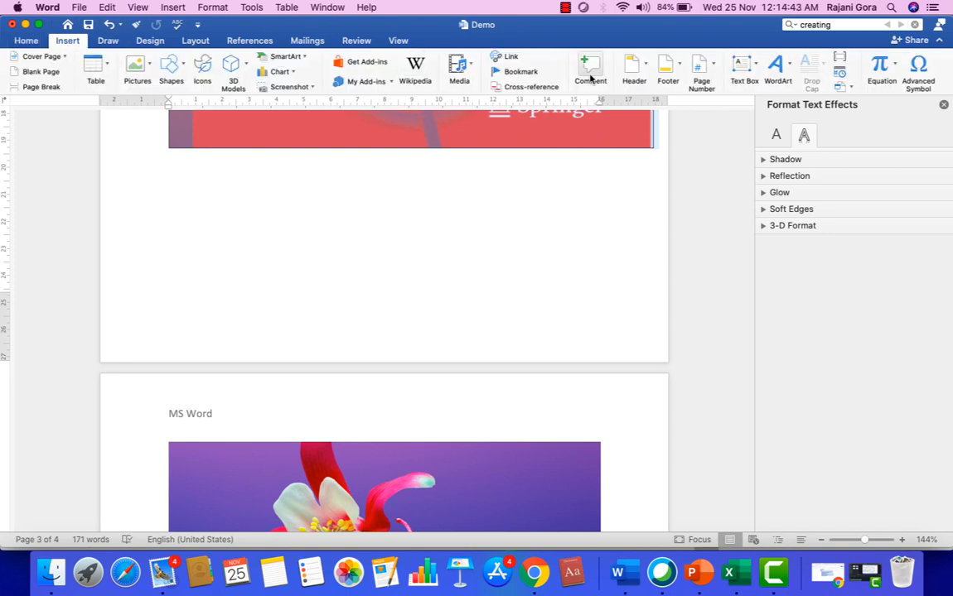
left_click(668, 70)
left_click(646, 141)
Replace the footer placeholder with "Demo" and "1" on separate lines, and return to the document body.
left_click(213, 236)
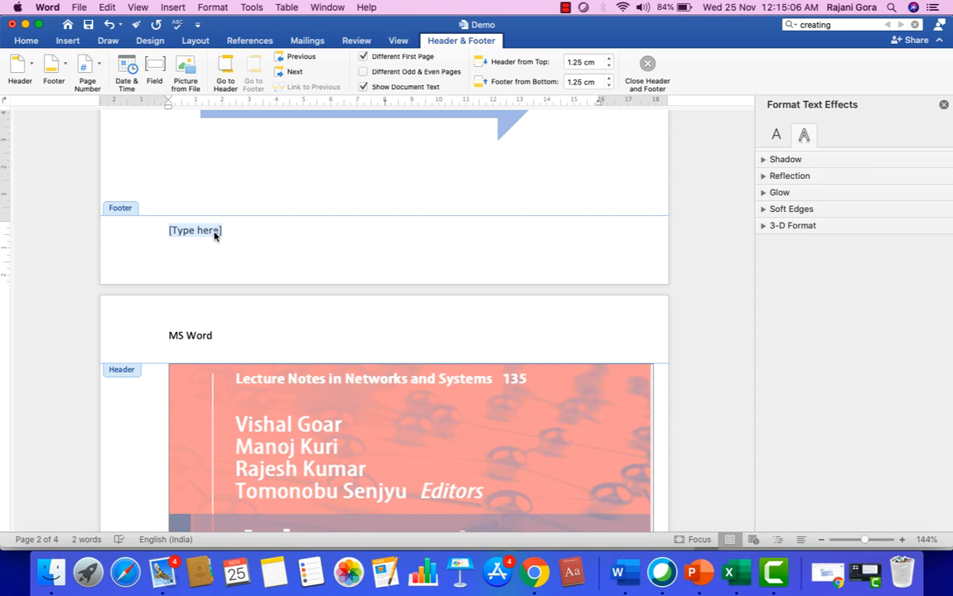
key("BackSpace")
type("1")
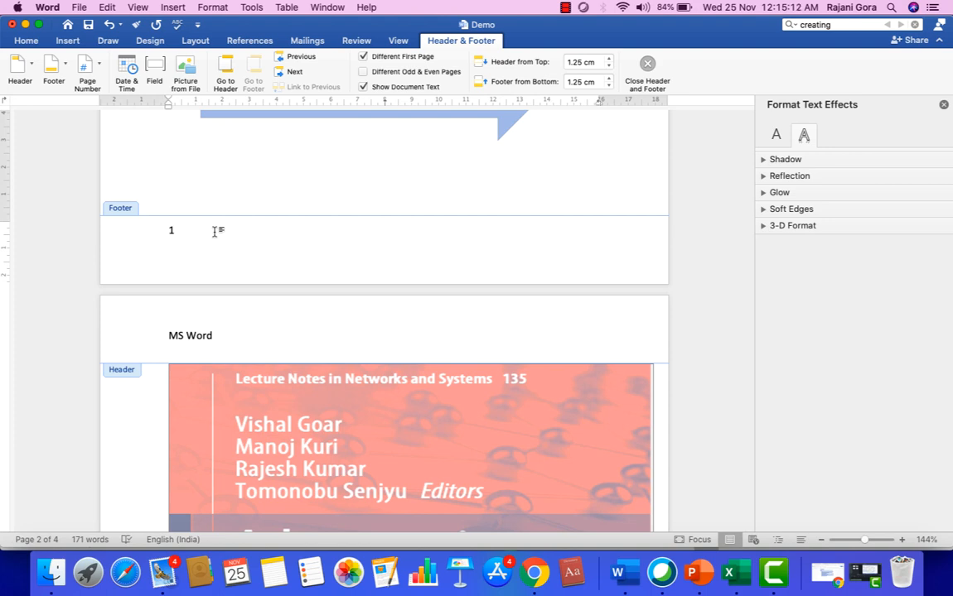
key("BackSpace")
scroll(217, 224, "down", 1)
type("De")
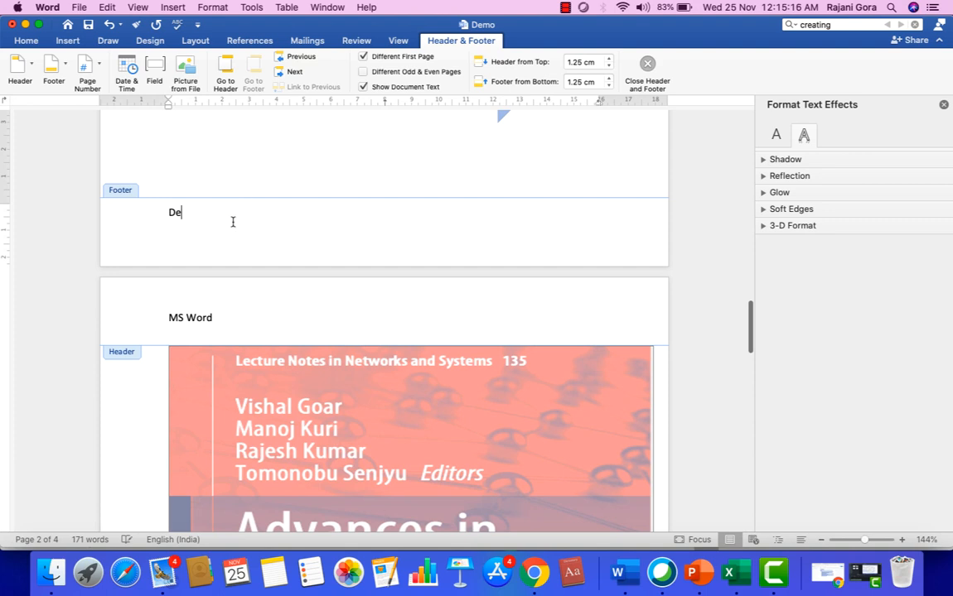
type("mo")
key("Return")
type("1")
key("Return")
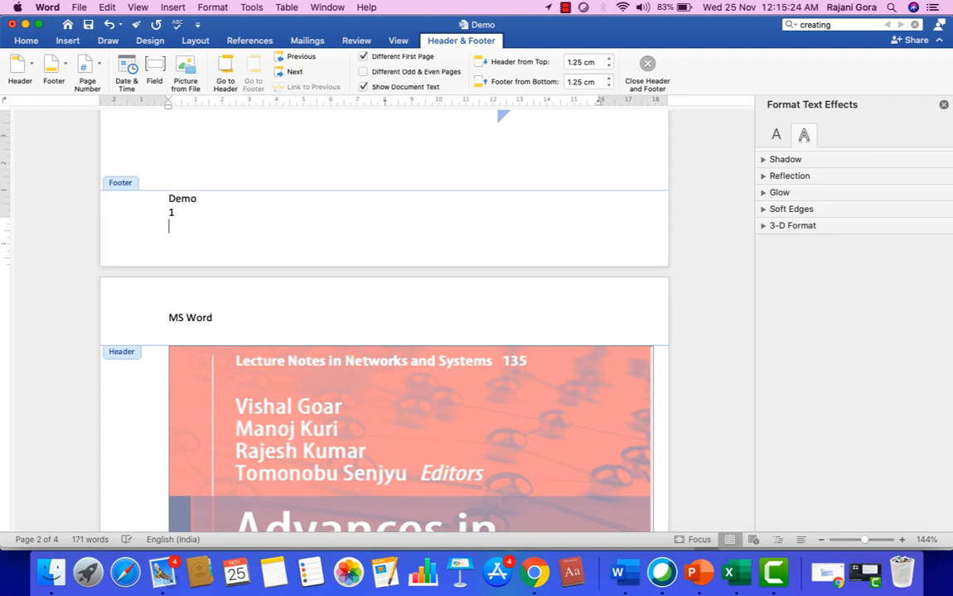
double_click(297, 129)
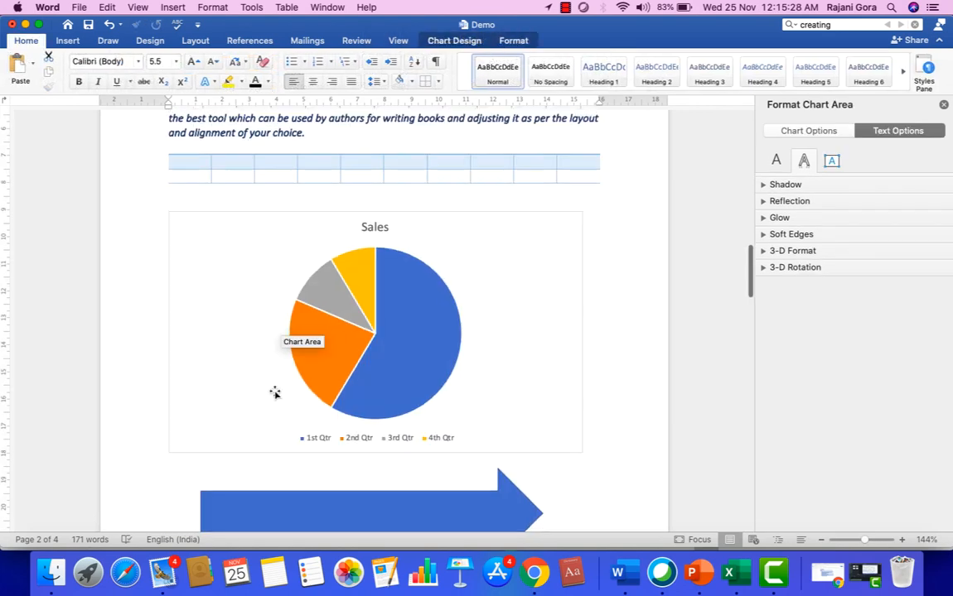
Compare the footer text at the end of each page through to the last one.
scroll(274, 391, "up", 10)
scroll(274, 391, "down", 15)
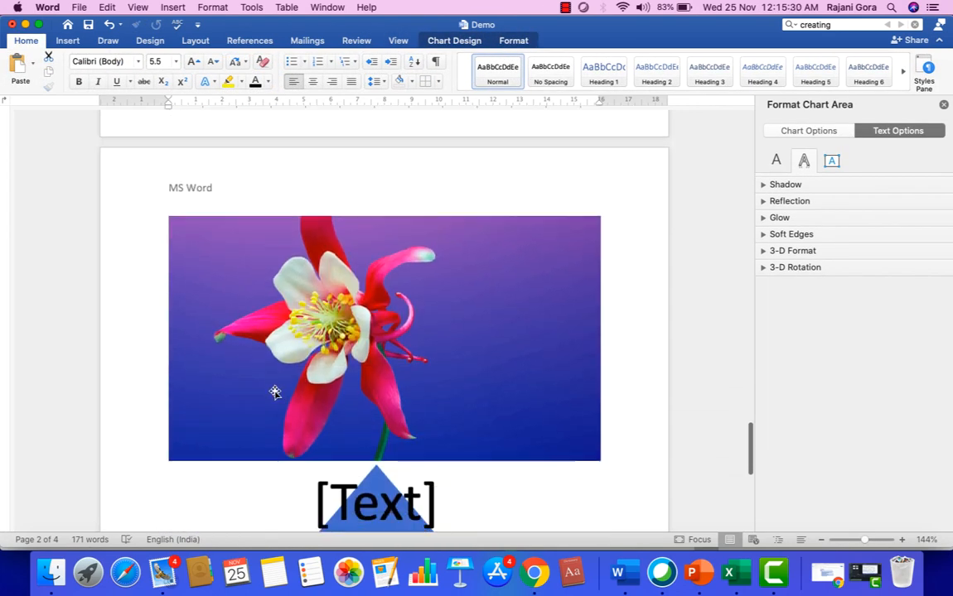
scroll(275, 391, "down", 8)
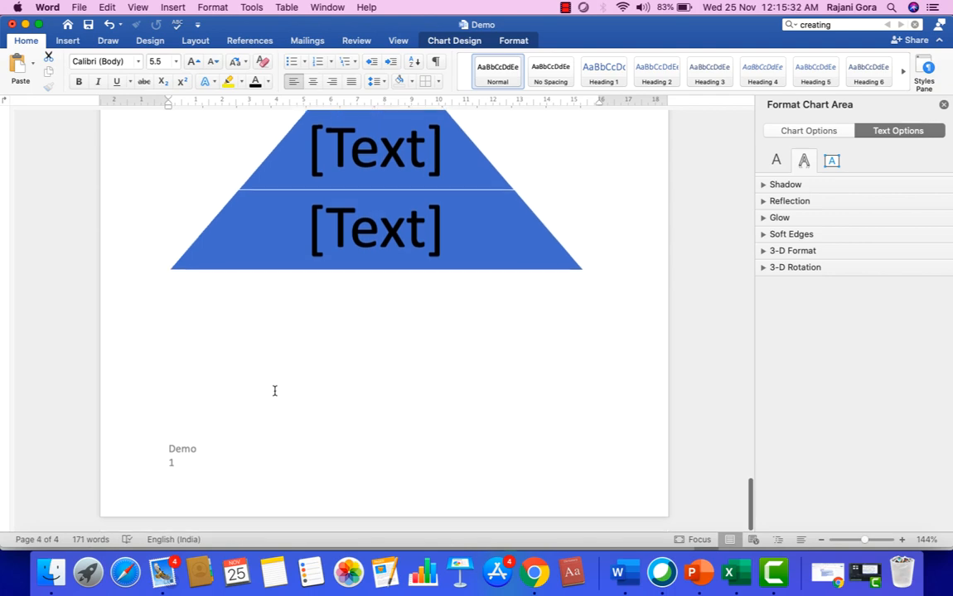
scroll(184, 460, "up", 10)
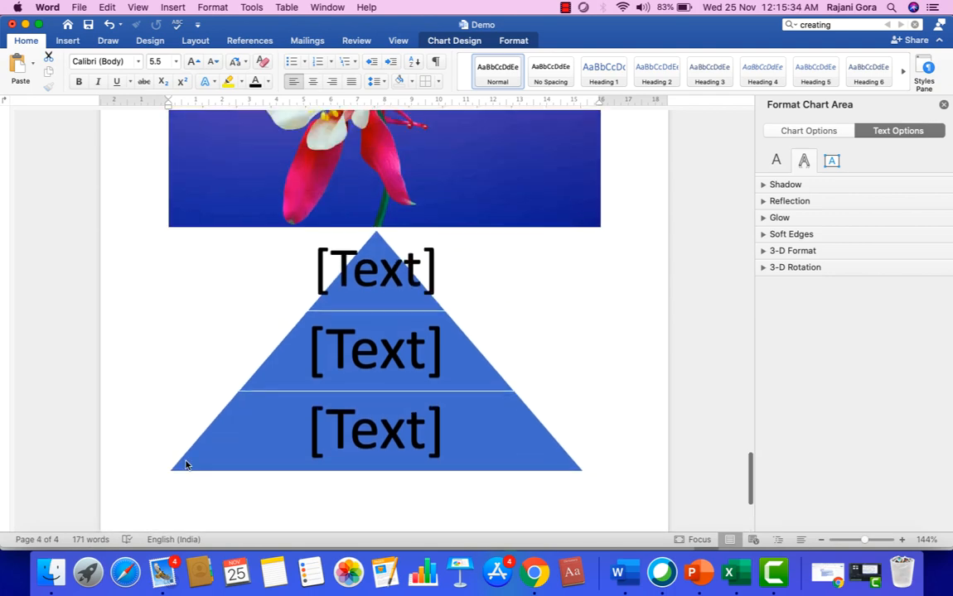
scroll(186, 462, "up", 12)
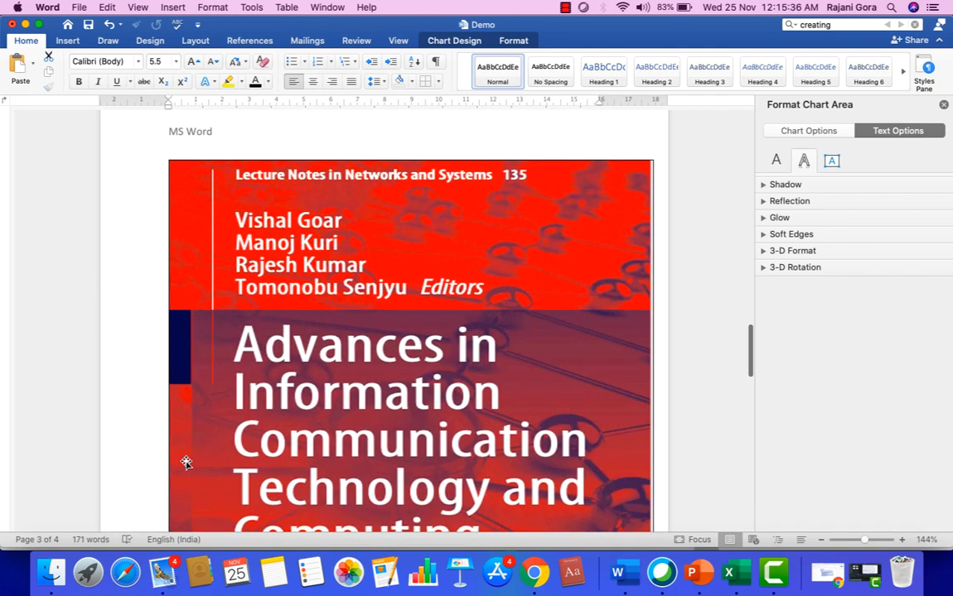
scroll(185, 462, "up", 3)
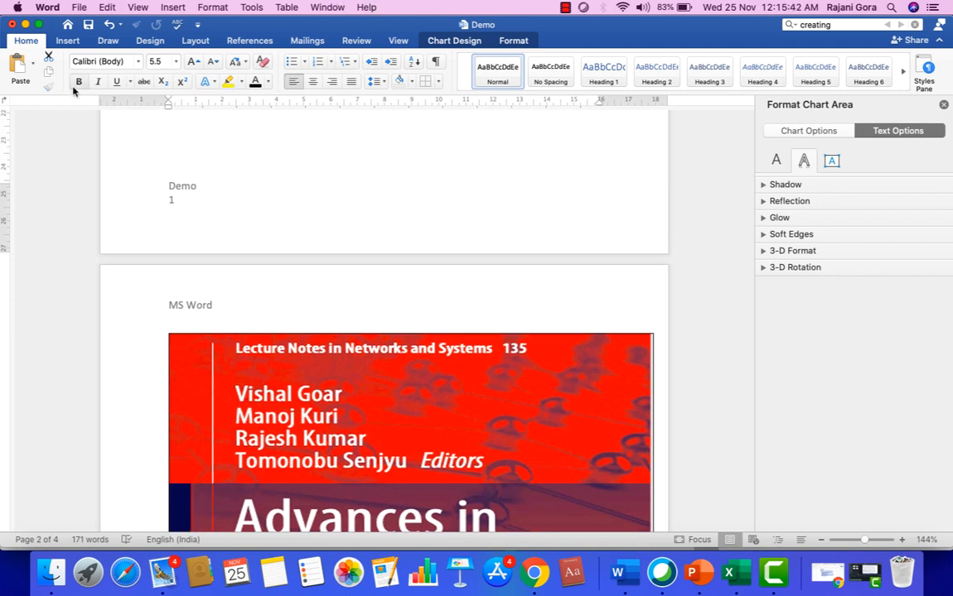
Insert page numbers at the bottom of the page with Left alignment and review them across the pages.
left_click(70, 41)
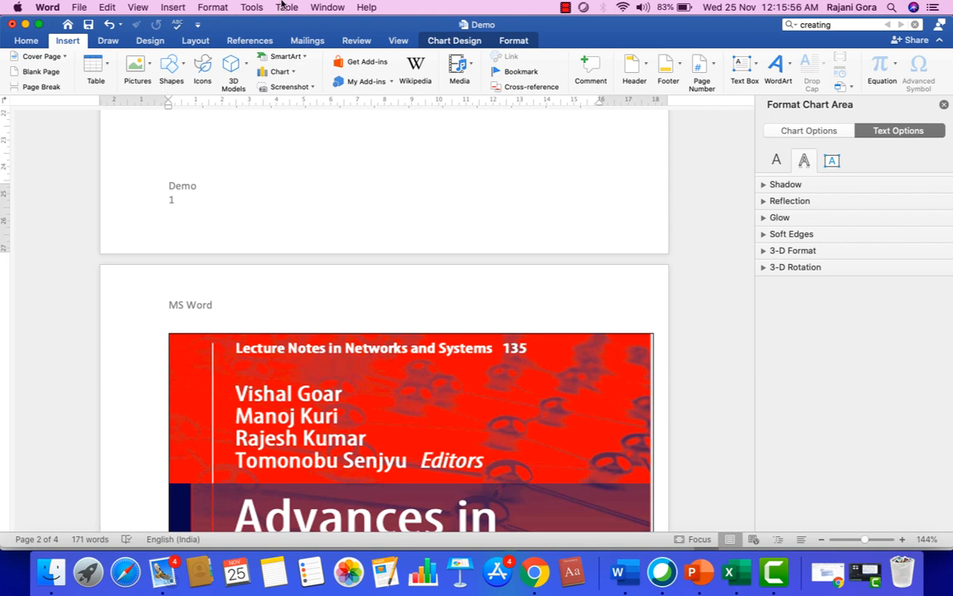
left_click(712, 72)
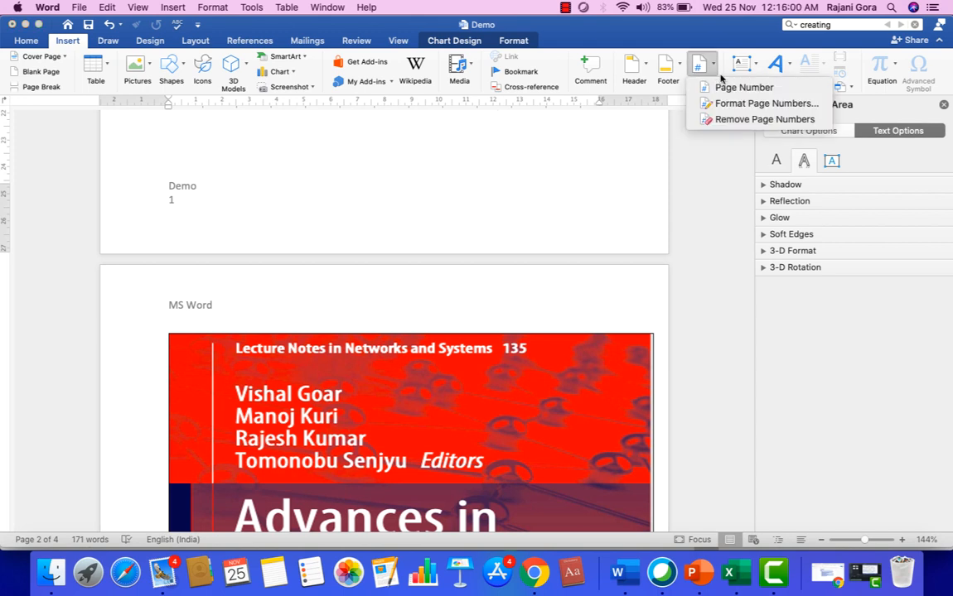
left_click(737, 88)
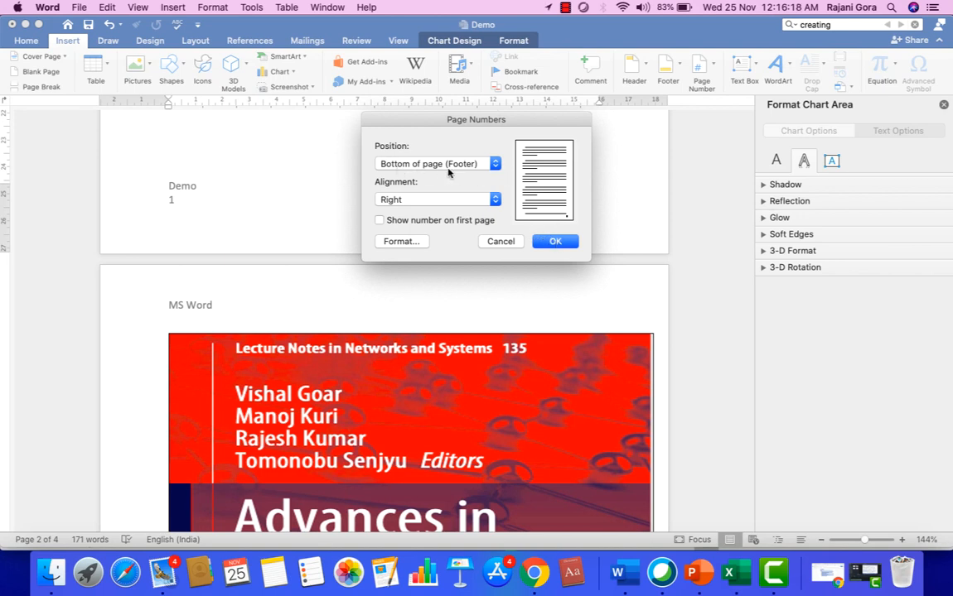
left_click(489, 200)
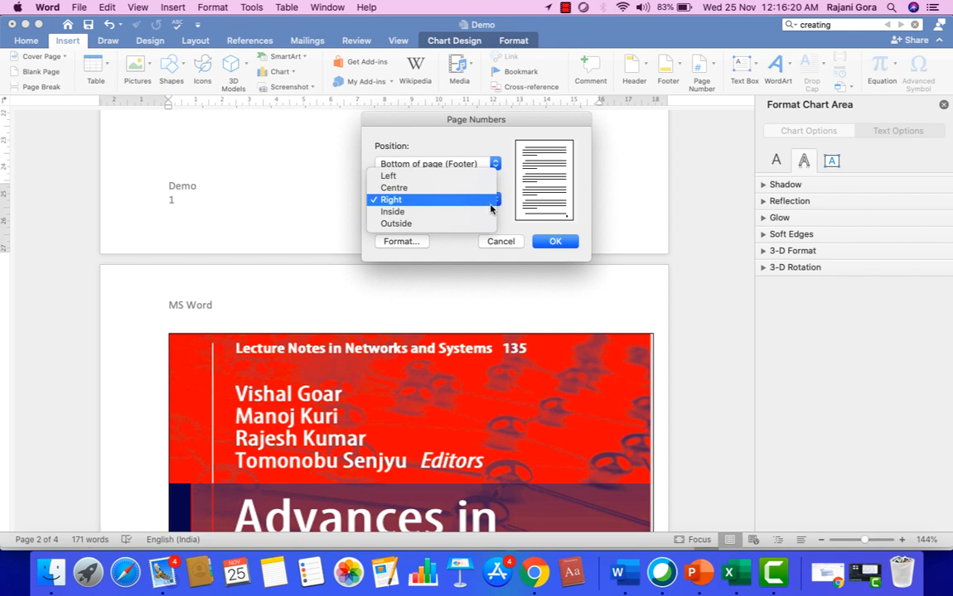
left_click(427, 177)
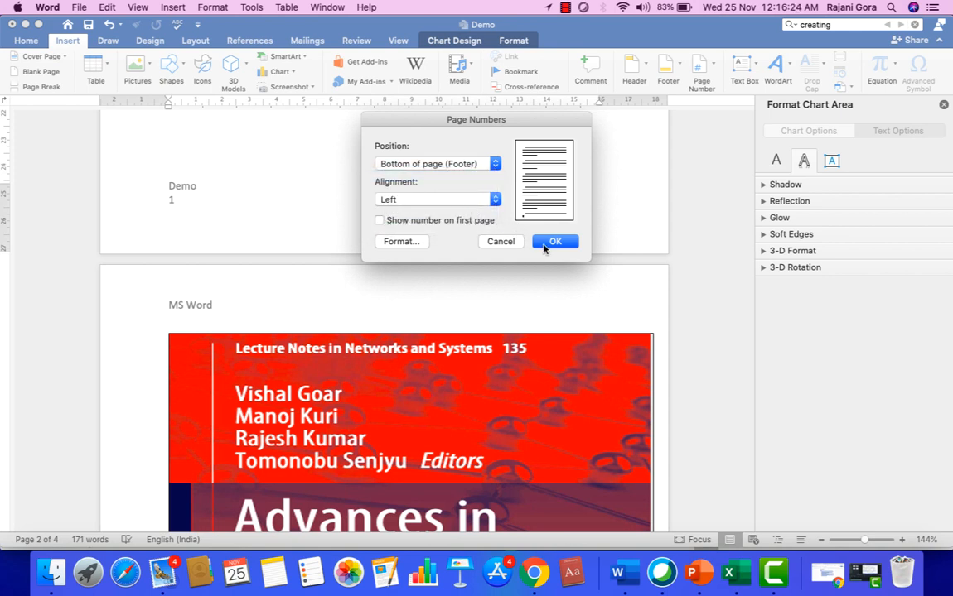
left_click(544, 245)
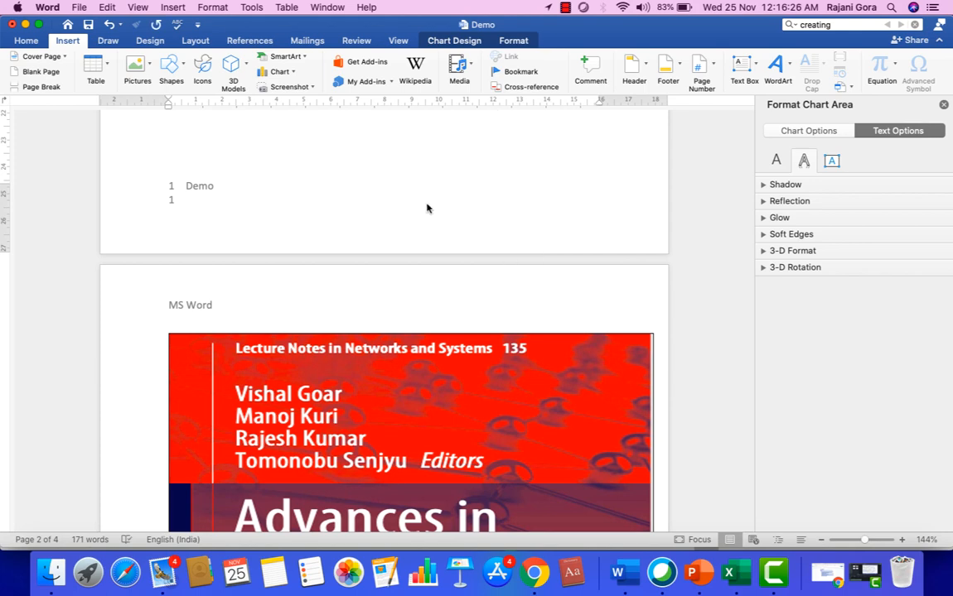
scroll(426, 228, "down", 10)
scroll(426, 228, "down", 5)
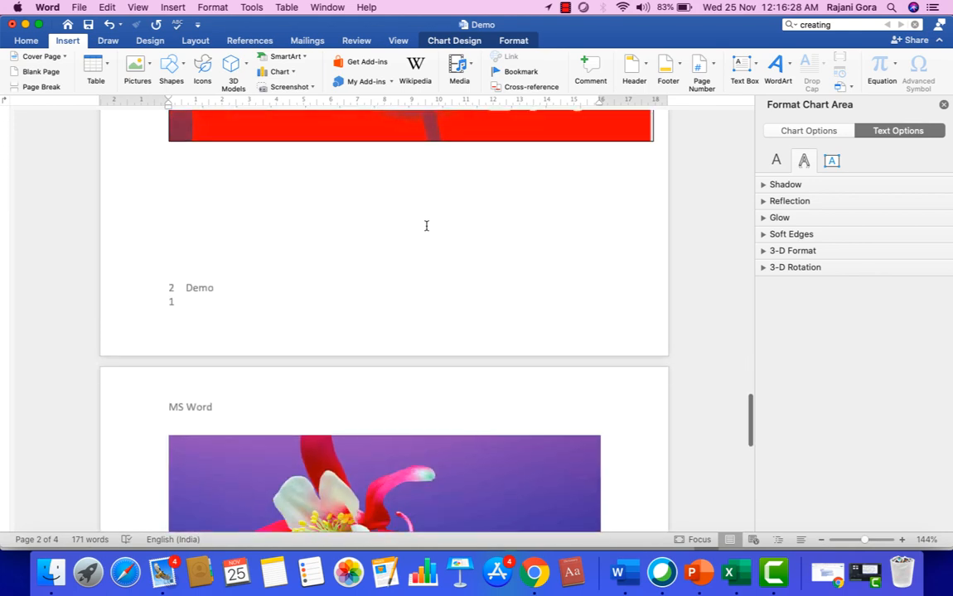
scroll(171, 284, "down", 10)
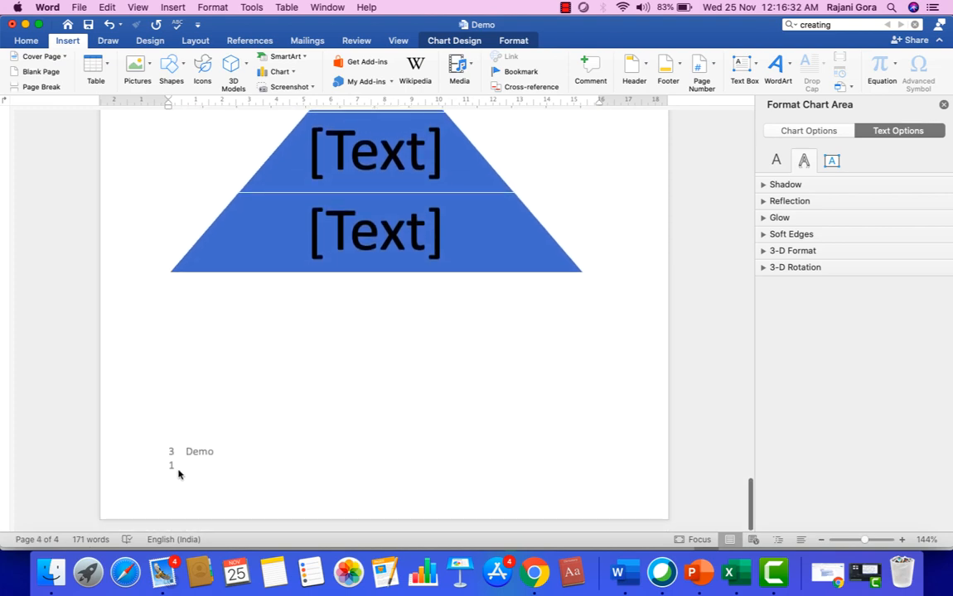
scroll(179, 472, "up", 20)
scroll(179, 472, "up", 4)
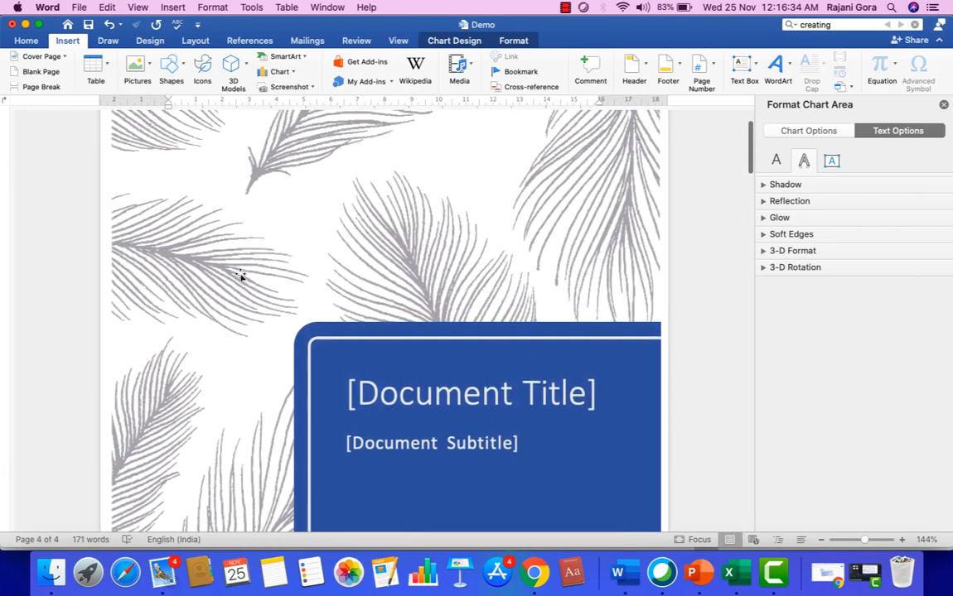